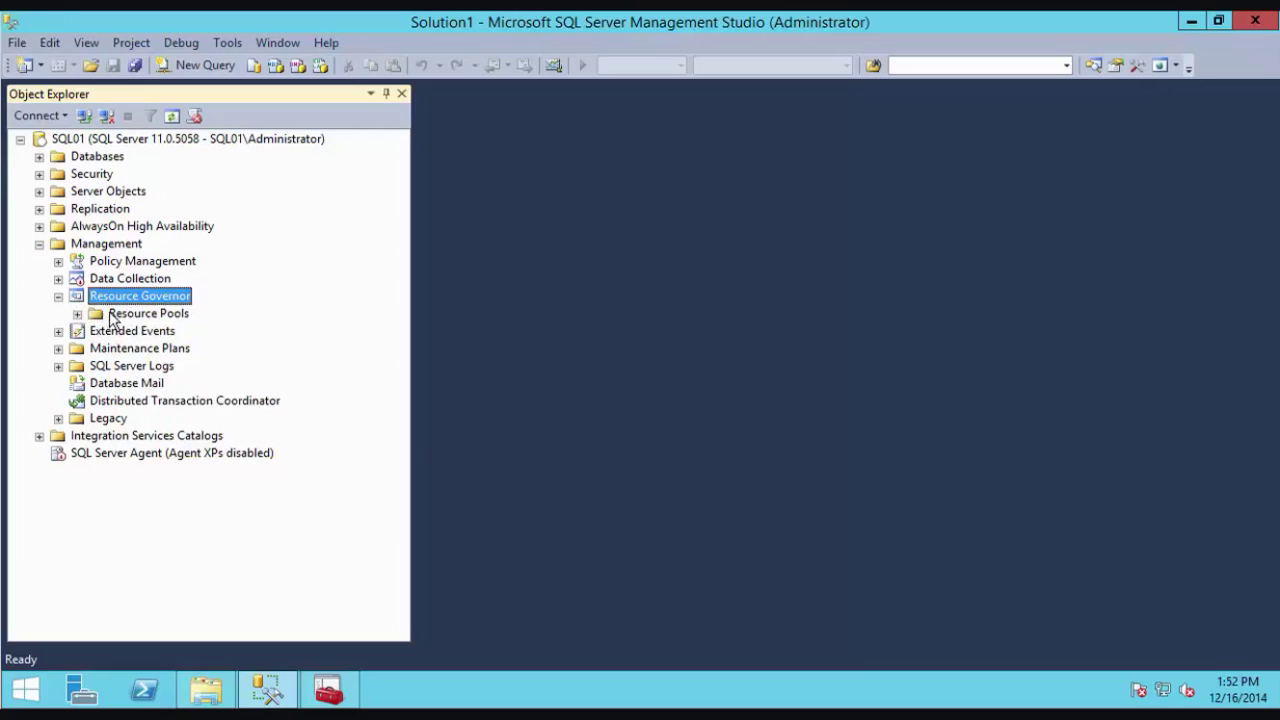
# Create a new resource pool under Resource Governor and name it demo.
pyautogui.rightClick(110, 314)
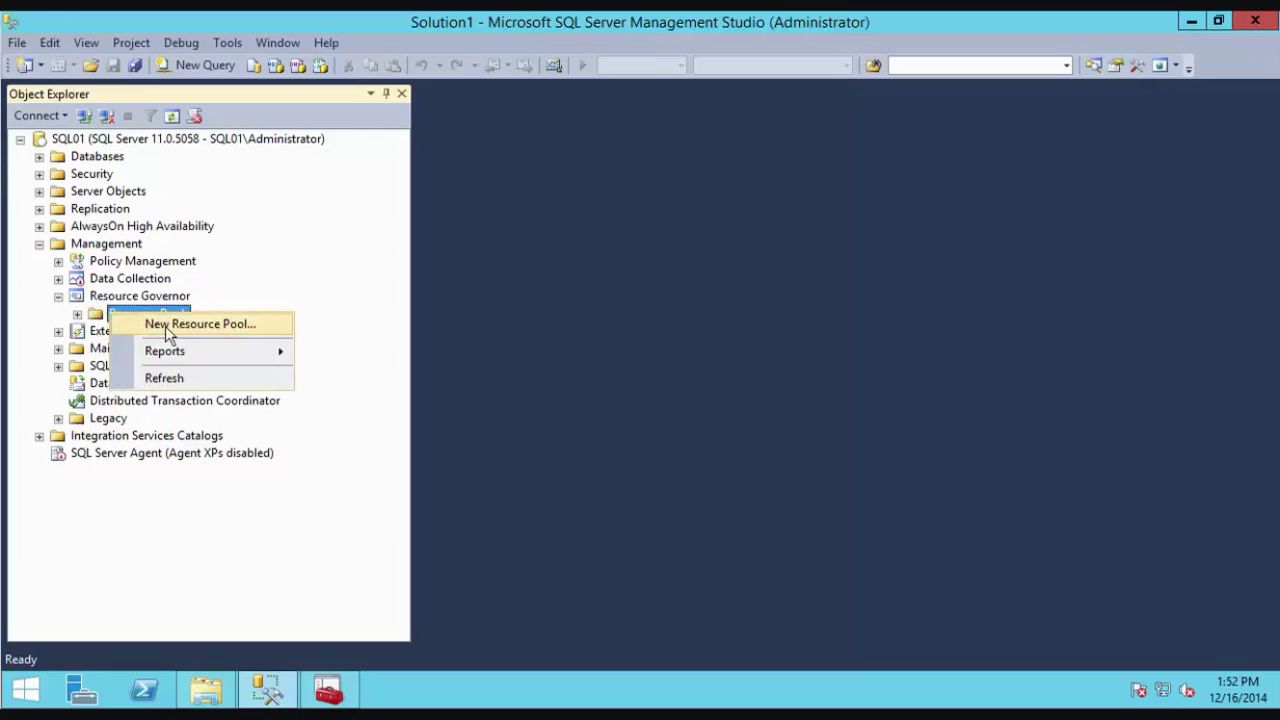
pyautogui.click(167, 326)
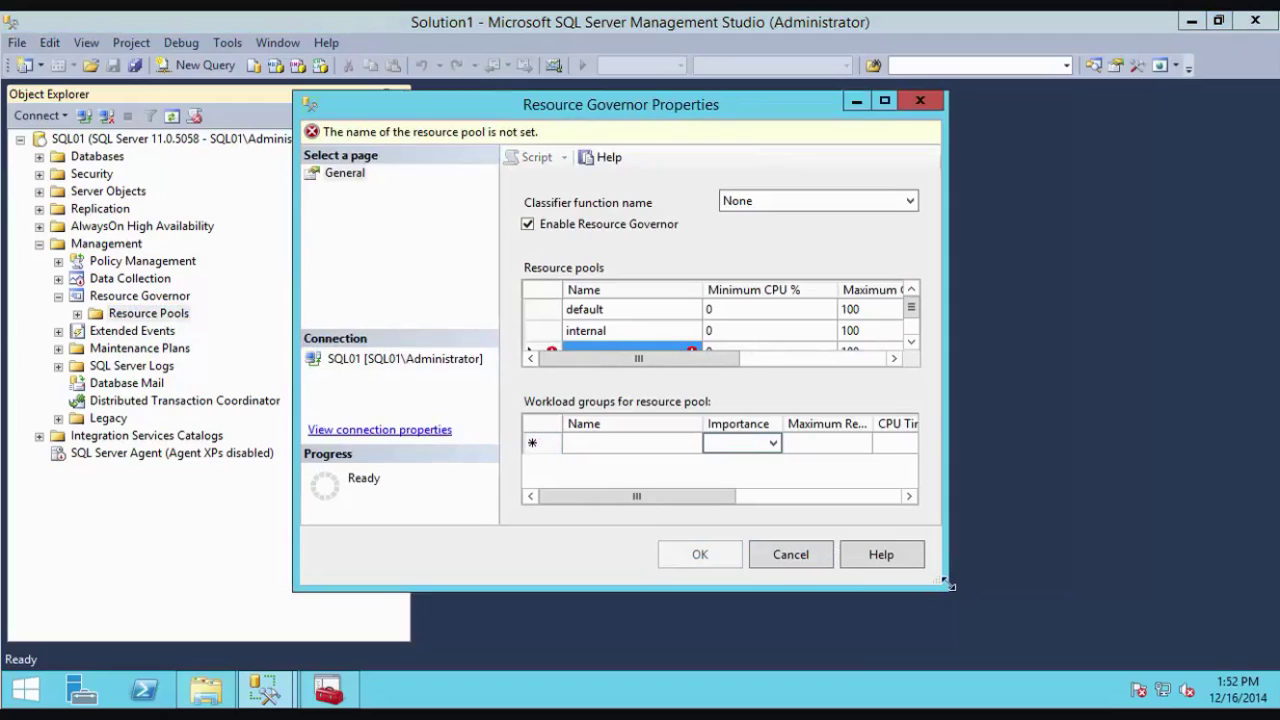
pyautogui.moveTo(946, 589); pyautogui.dragTo(1142, 650)
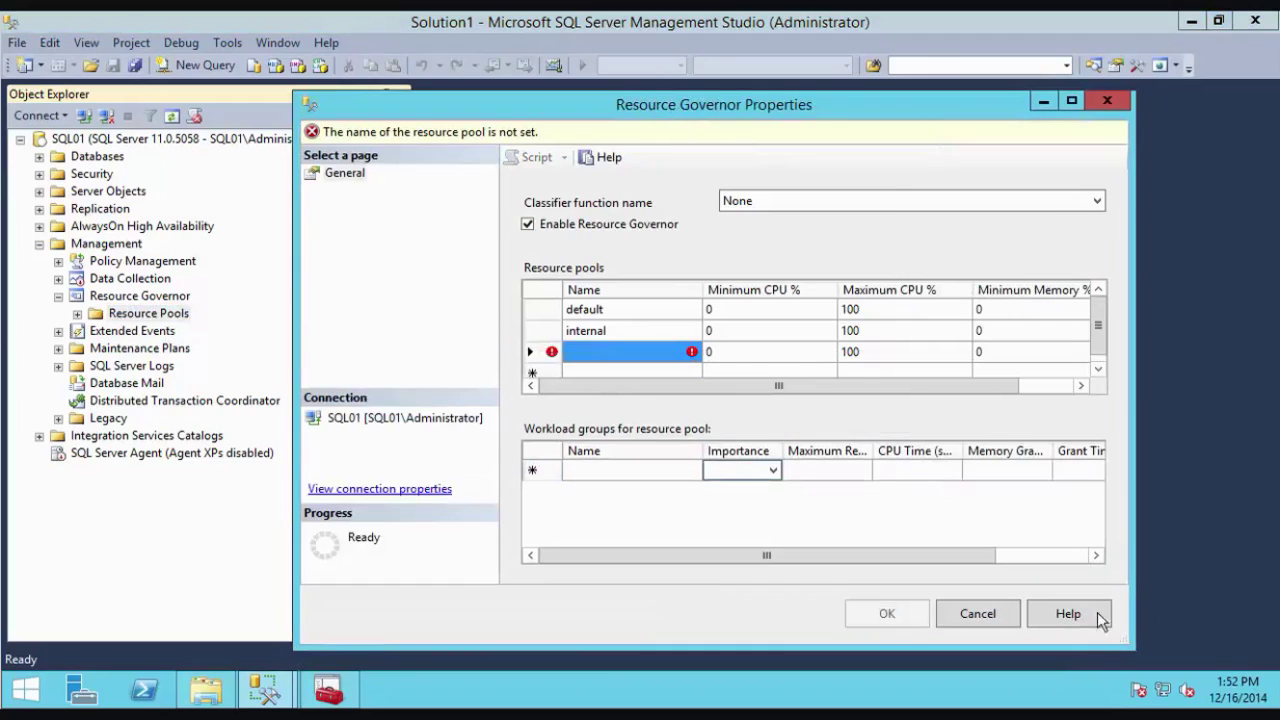
pyautogui.click(616, 360)
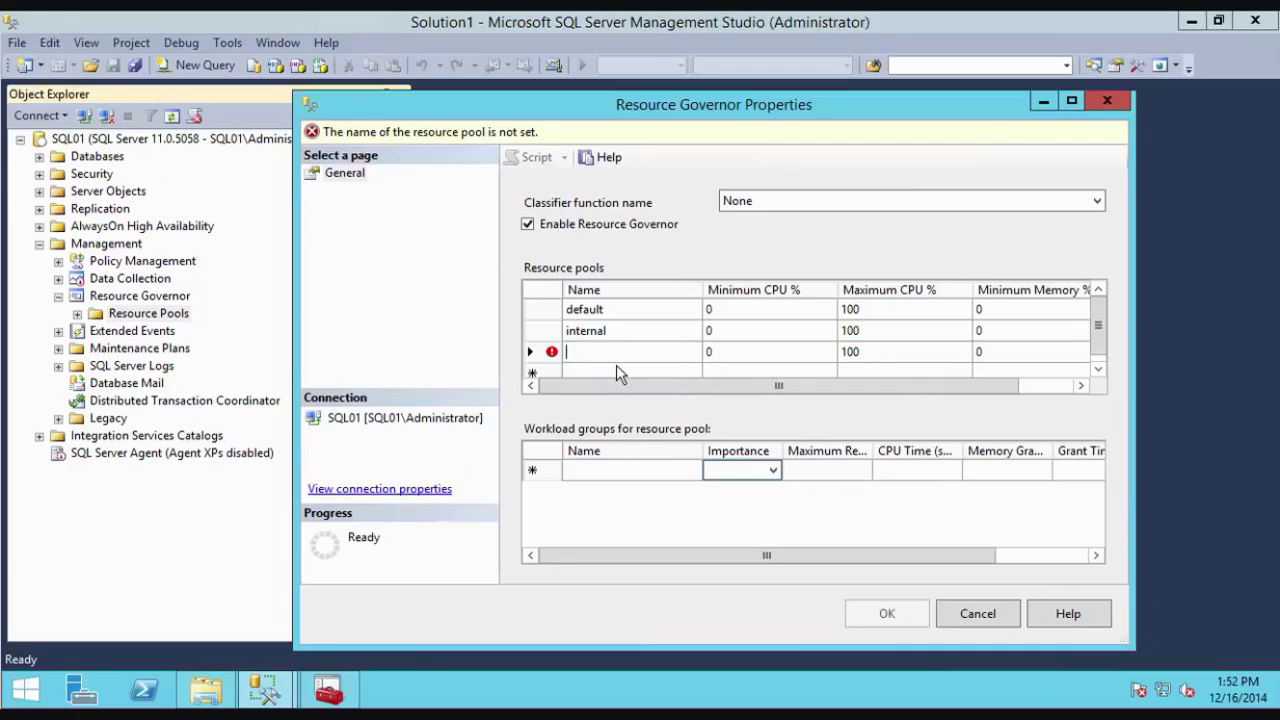
pyautogui.write('demo')
pyautogui.press('Tab')
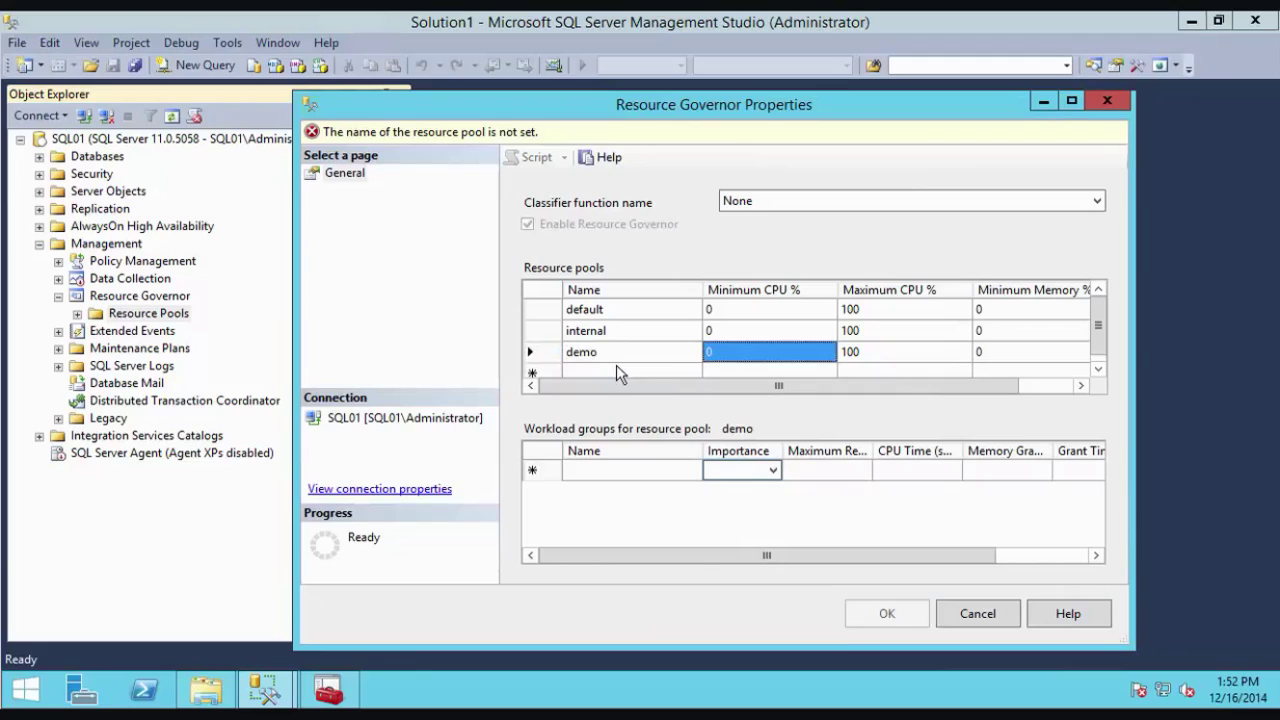
# Set the demo pool's minimum CPU to 10%, maximum CPU to 80%, minimum memory to 10% and maximum memory to 80%.
pyautogui.write('10')
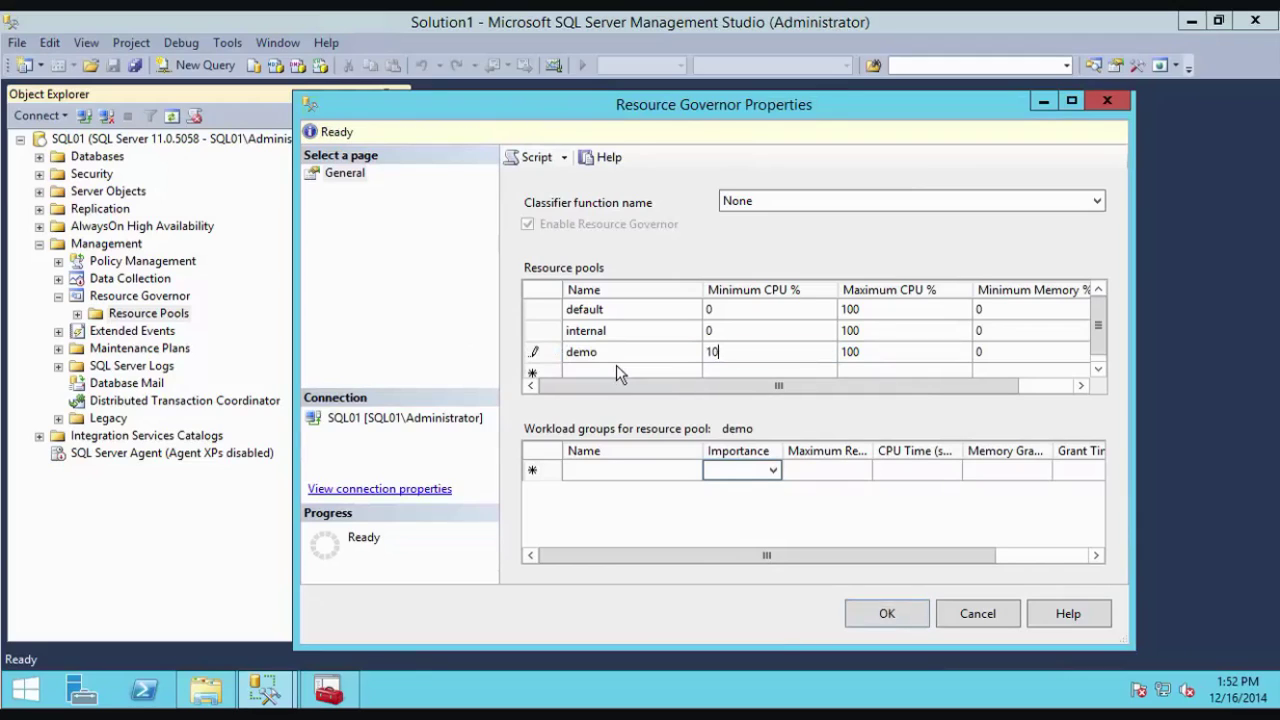
pyautogui.press('Tab')
pyautogui.write('80')
pyautogui.press('Tab')
pyautogui.write('10')
pyautogui.press('Tab')
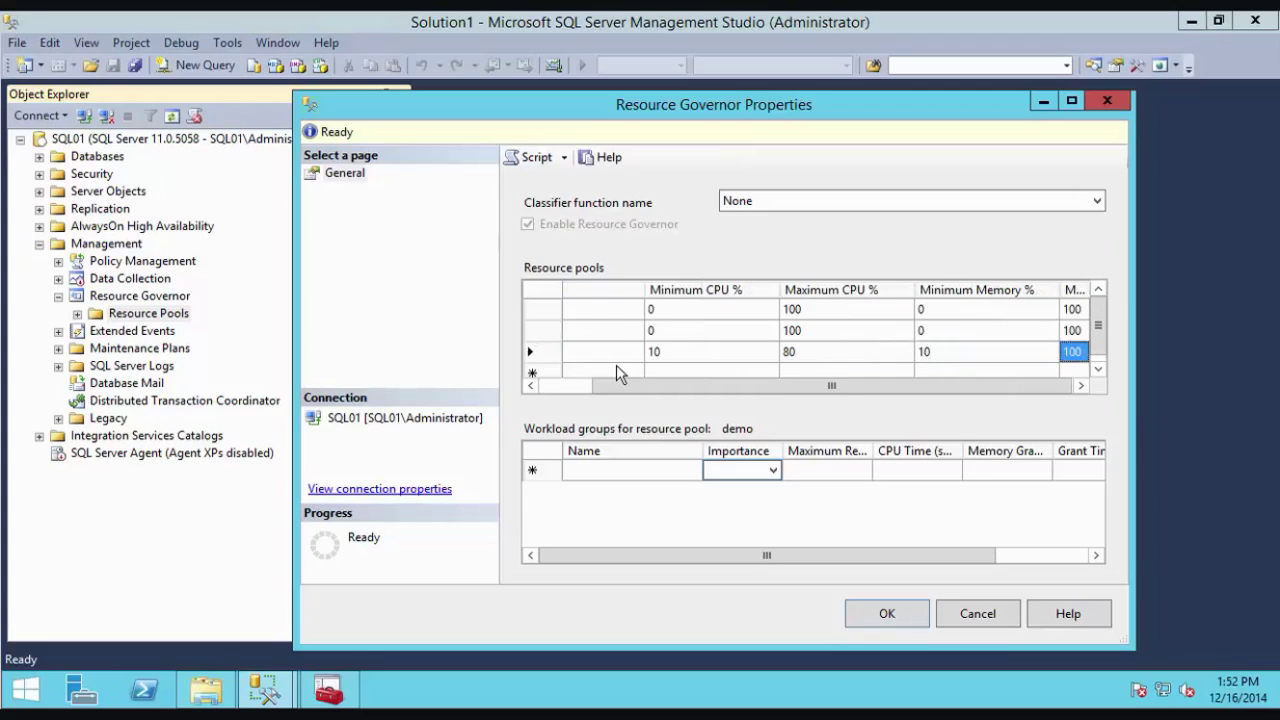
pyautogui.write('80')
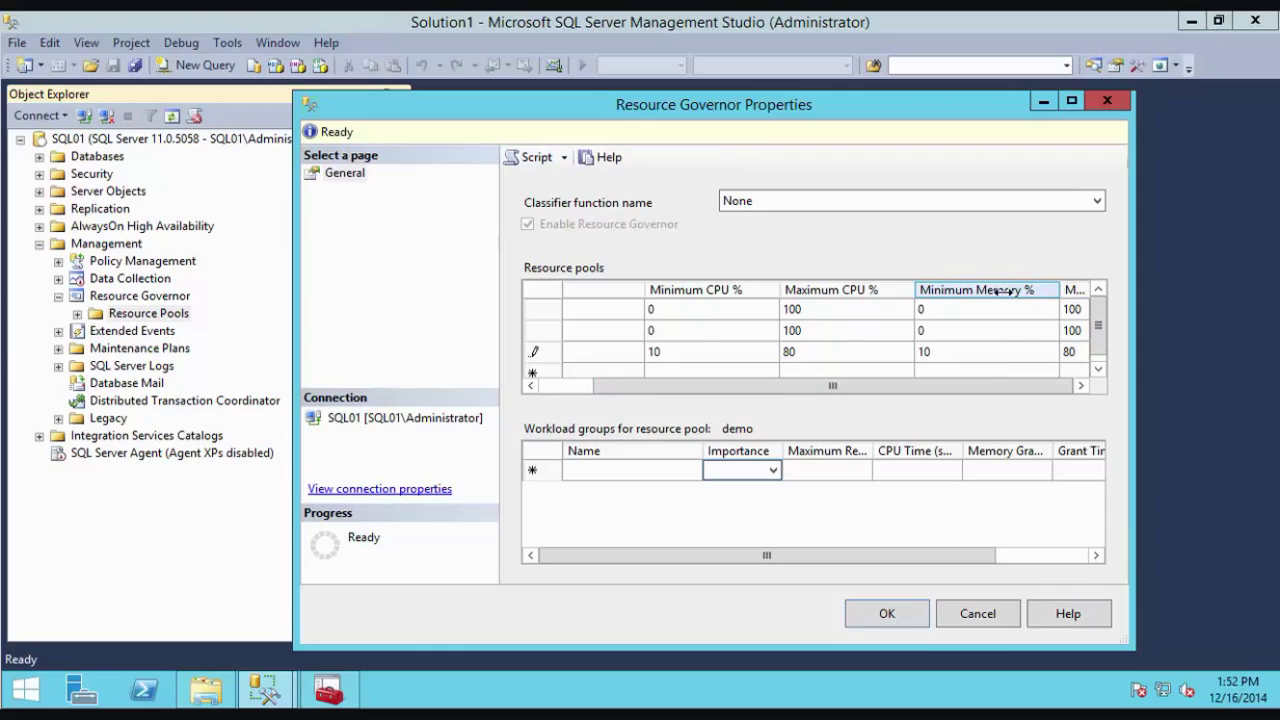
pyautogui.moveTo(1060, 290); pyautogui.dragTo(1005, 290)
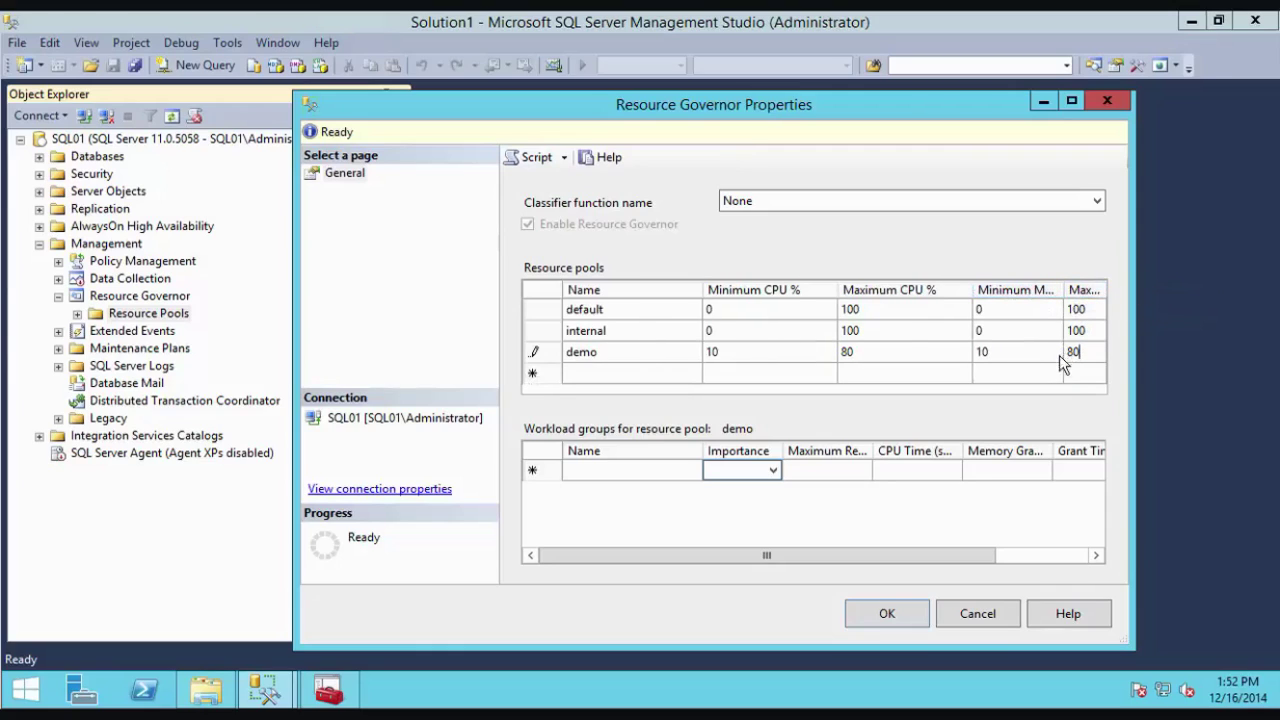
pyautogui.click(980, 370)
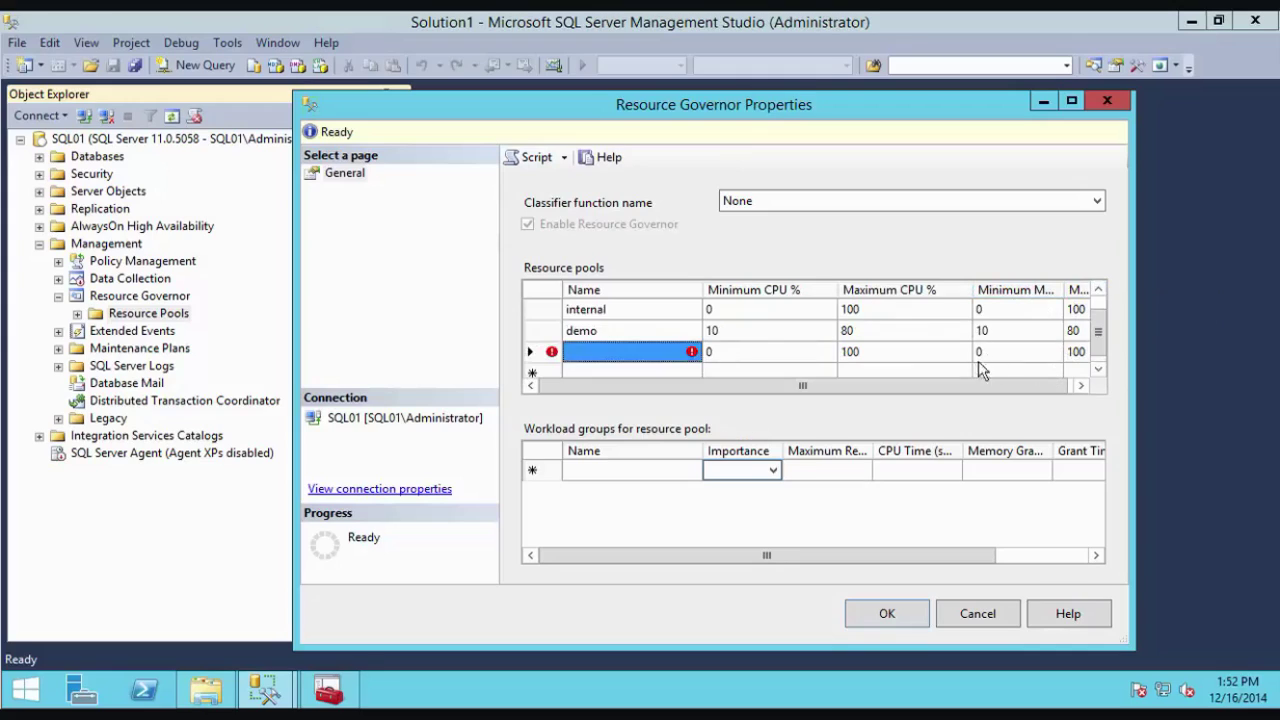
# Add a workload group named Peak to the demo pool and give it High importance.
pyautogui.click(622, 333)
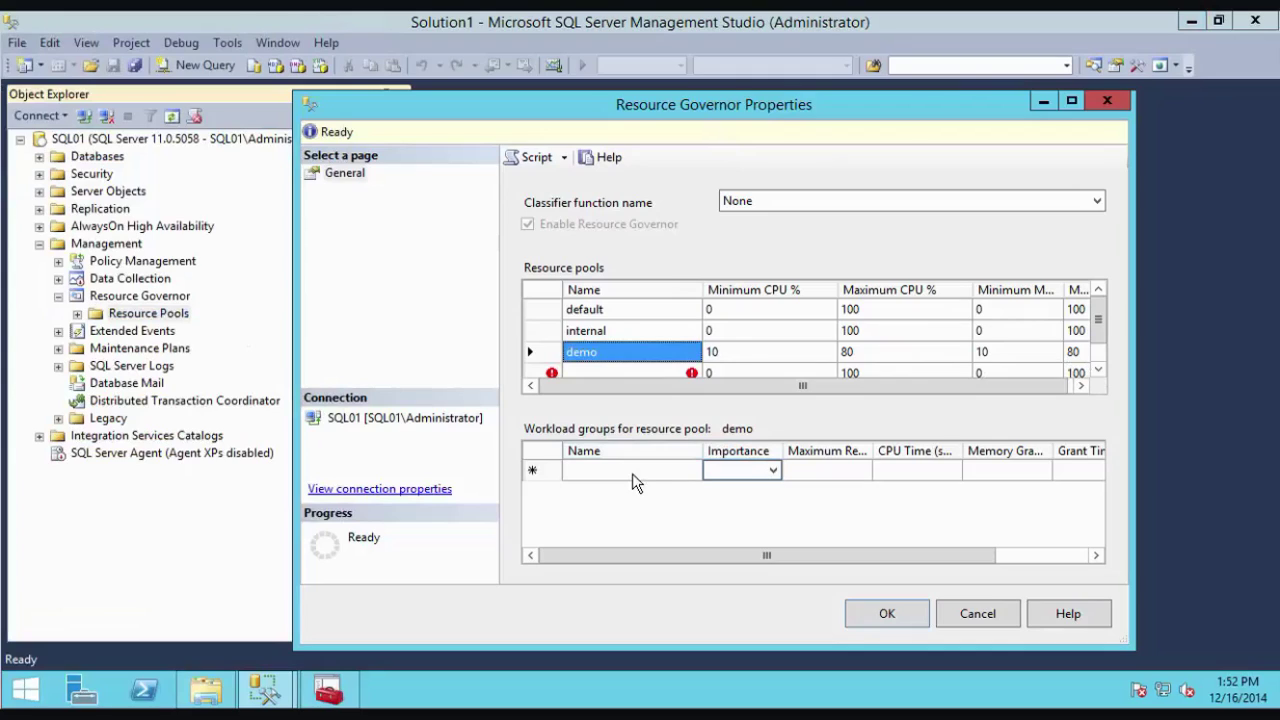
pyautogui.click(632, 473)
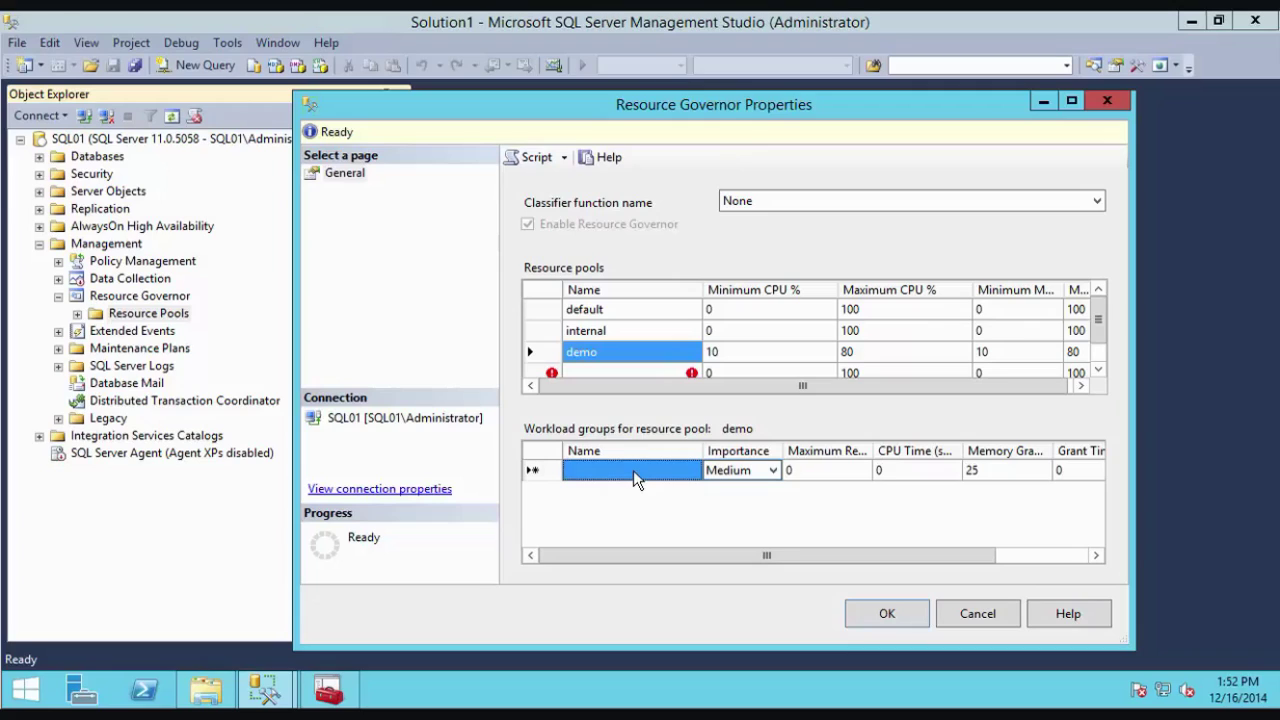
pyautogui.write('Hi')
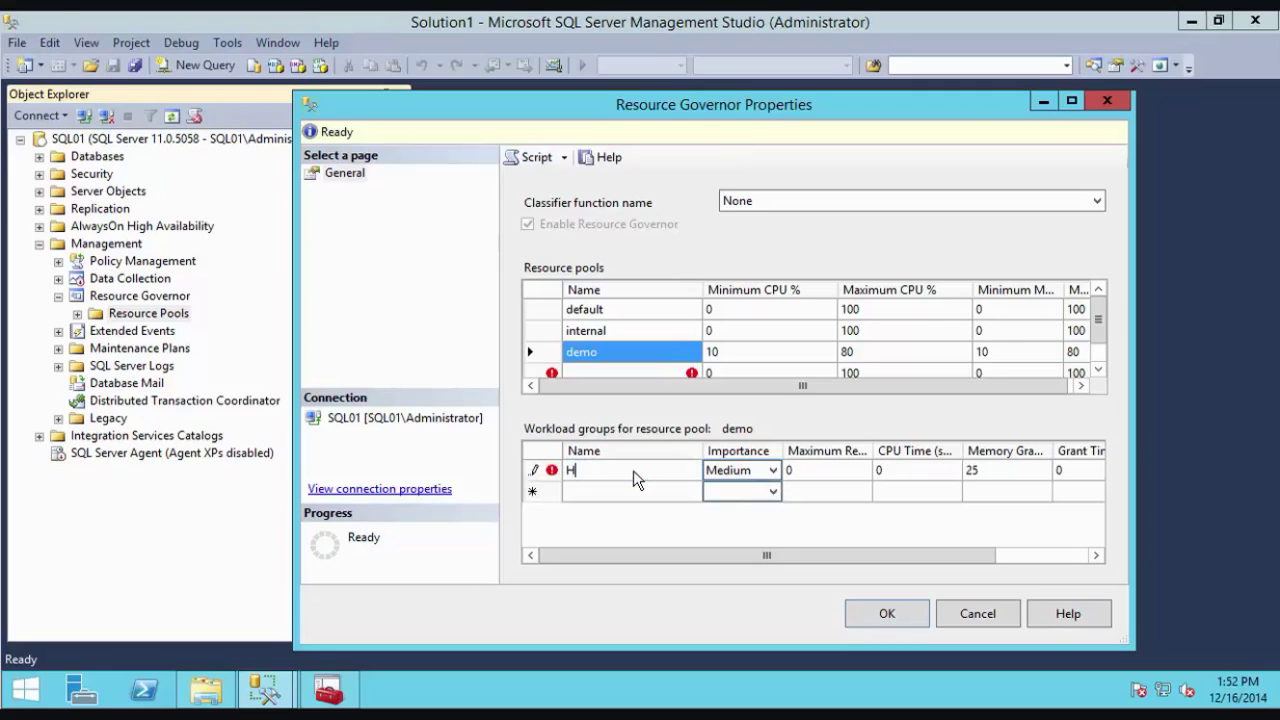
pyautogui.write('gh')
pyautogui.press('BackSpace')
pyautogui.press('BackSpace')
pyautogui.press('BackSpace')
pyautogui.press('BackSpace')
pyautogui.write('Peak')
pyautogui.click(771, 469)
pyautogui.click(773, 470)
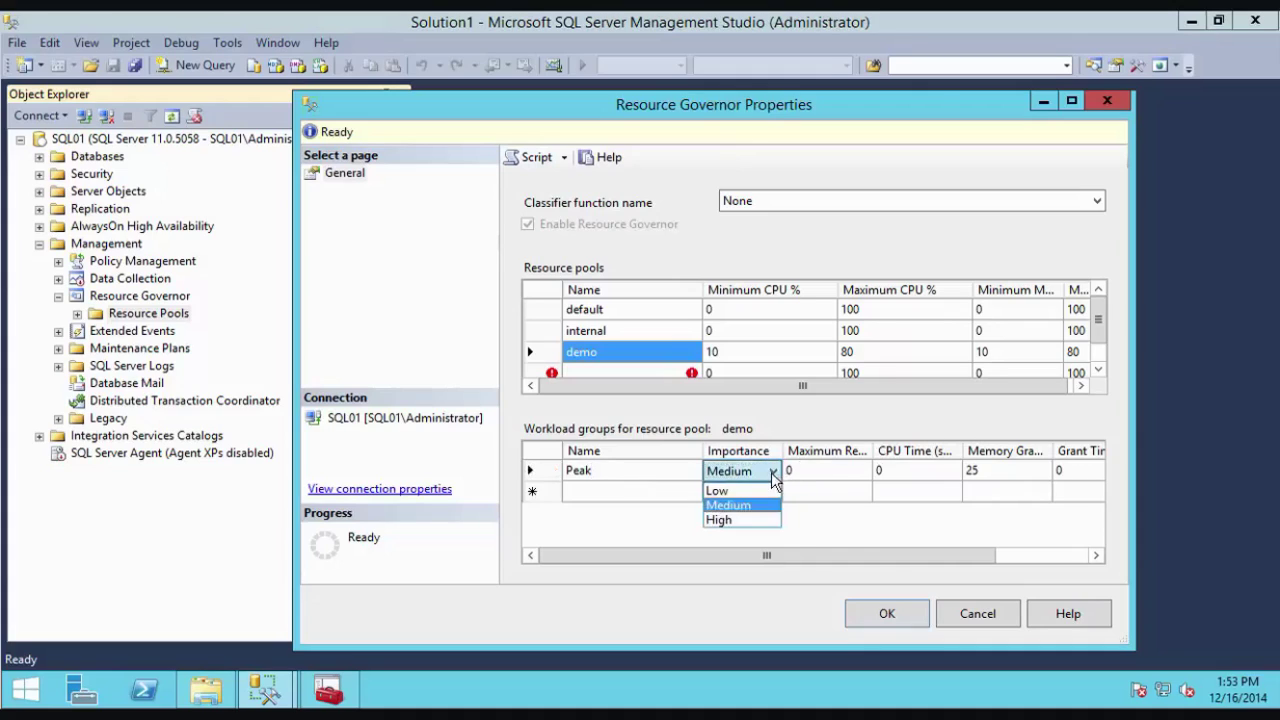
pyautogui.click(748, 520)
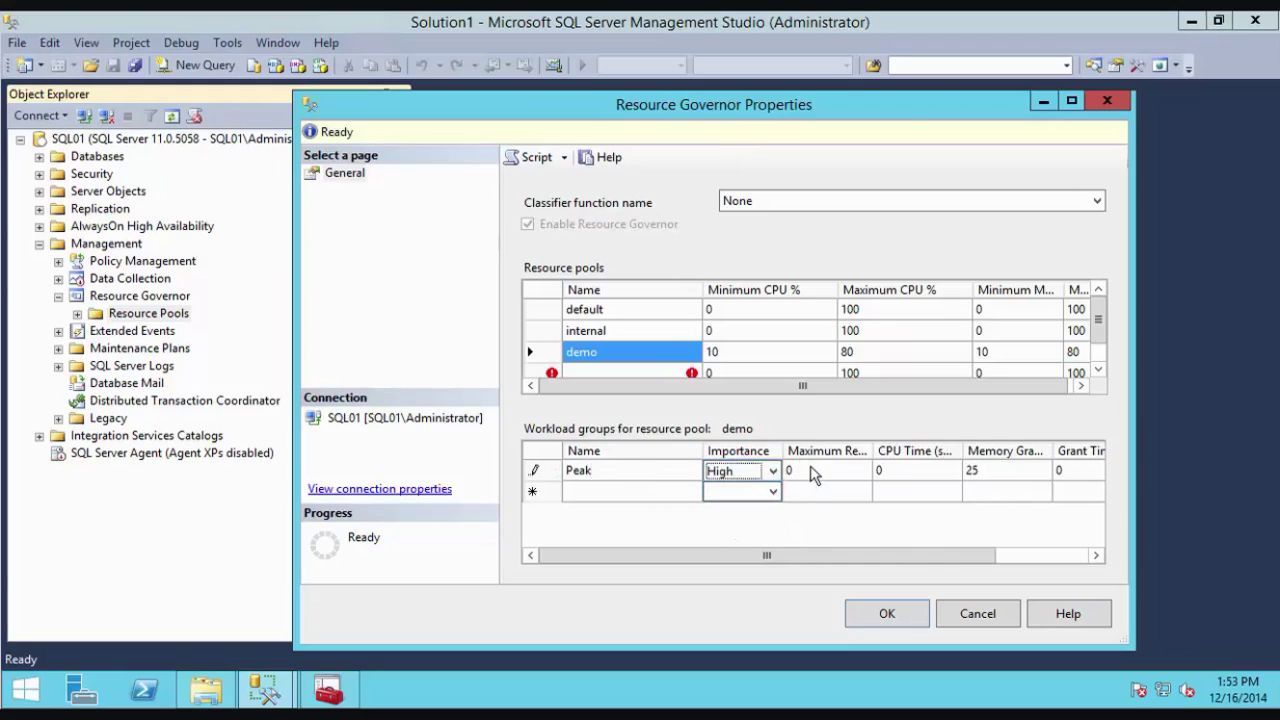
# Set the Peak workload group's maximum requests to 1500 and its CPU time to 3 seconds.
pyautogui.click(813, 472)
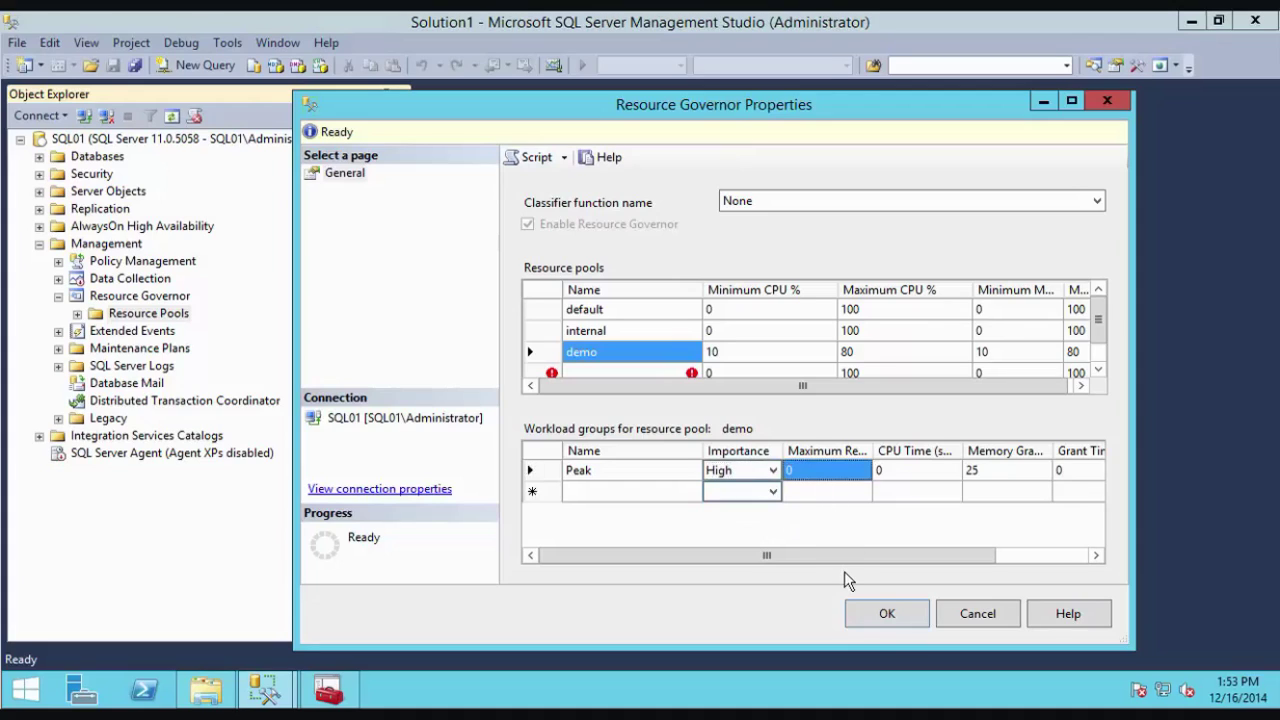
pyautogui.write('1500')
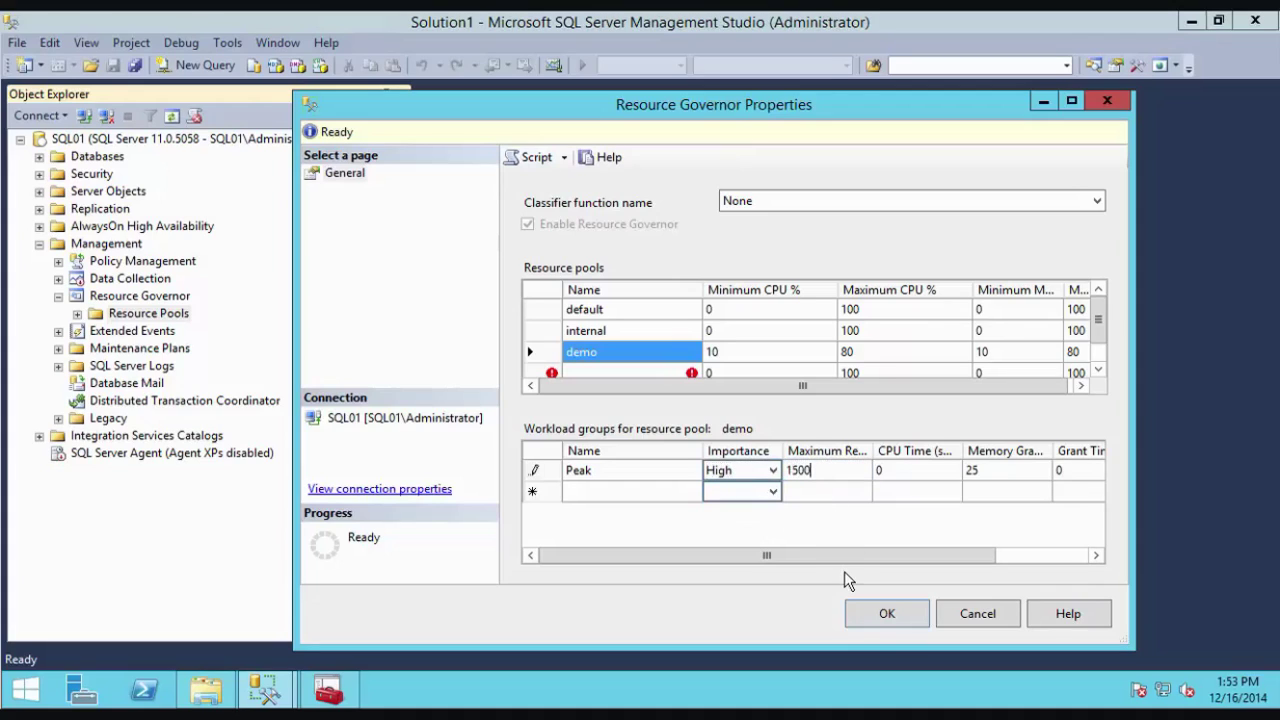
pyautogui.press('Tab')
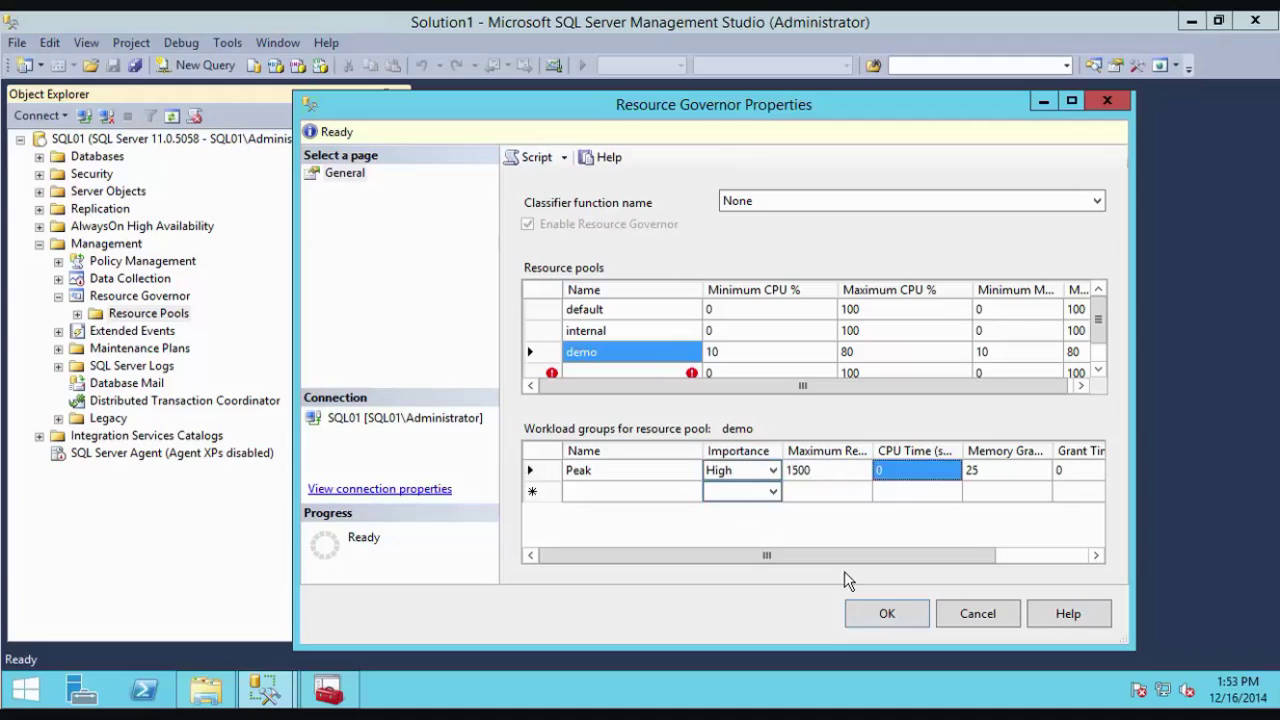
pyautogui.write('3')
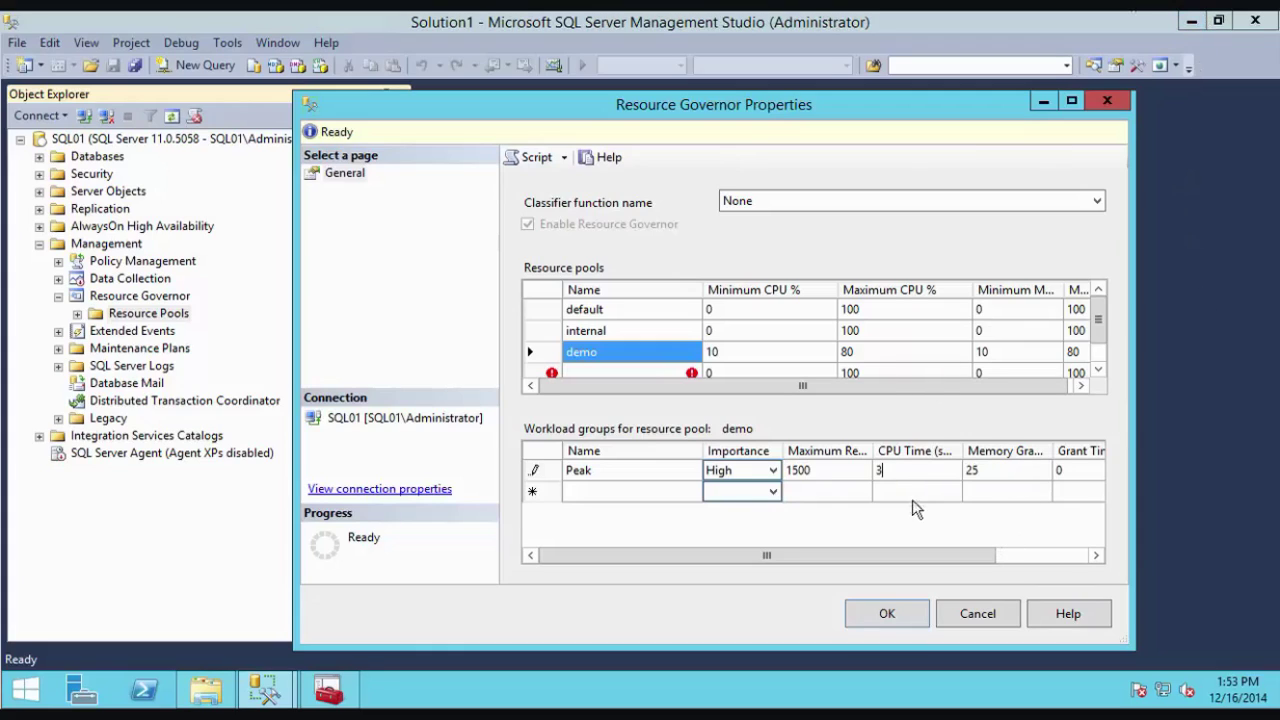
# Add a second workload group named Lunch to the demo pool, keeping its Medium importance.
pyautogui.click(602, 493)
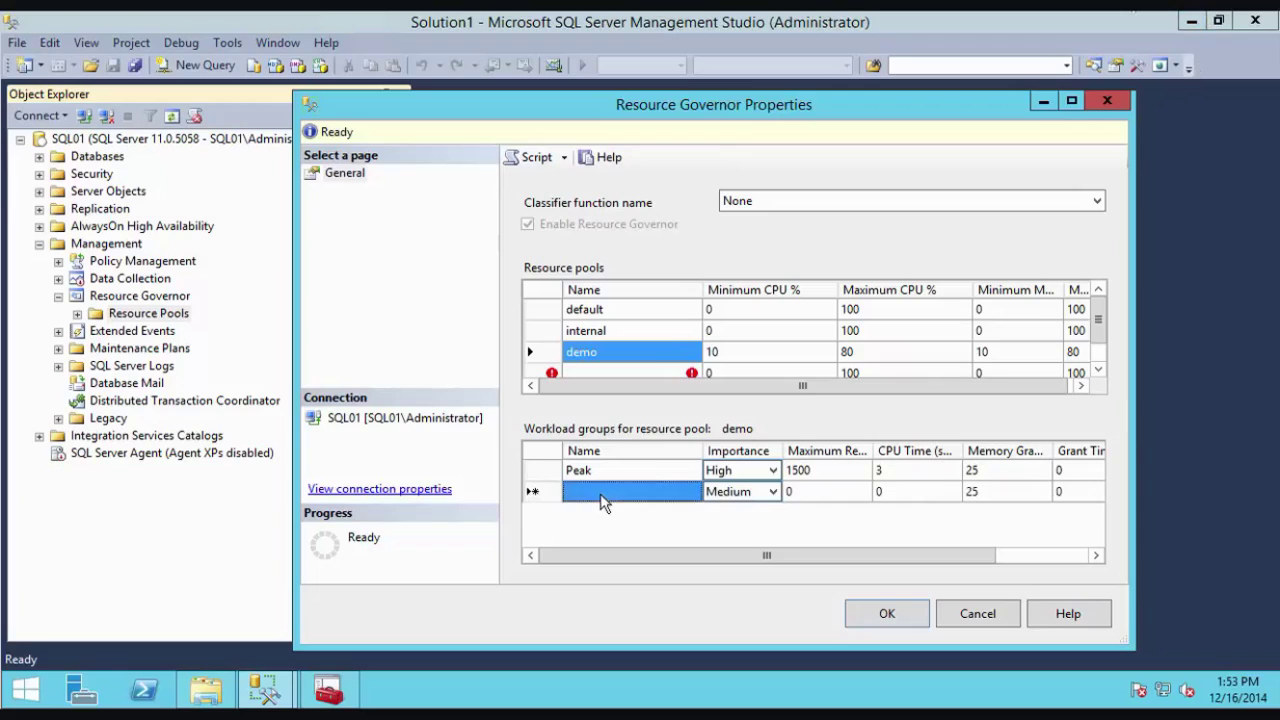
pyautogui.click(603, 494)
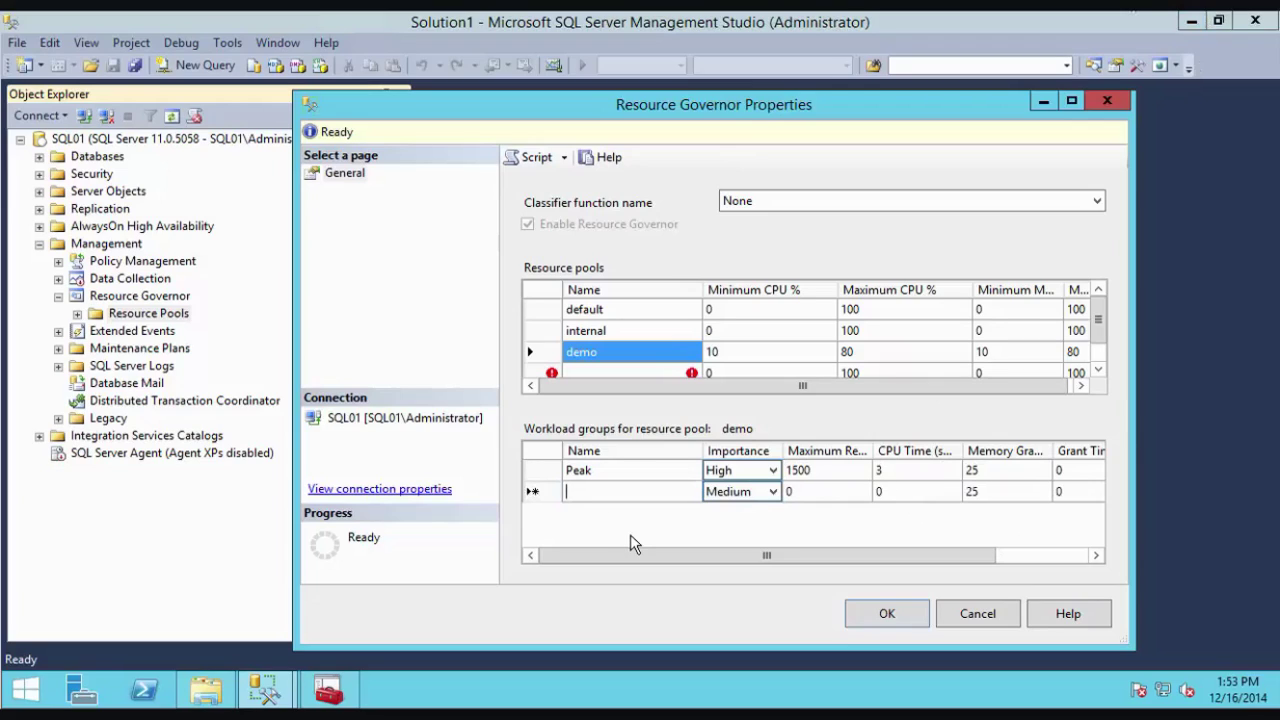
pyautogui.write('L')
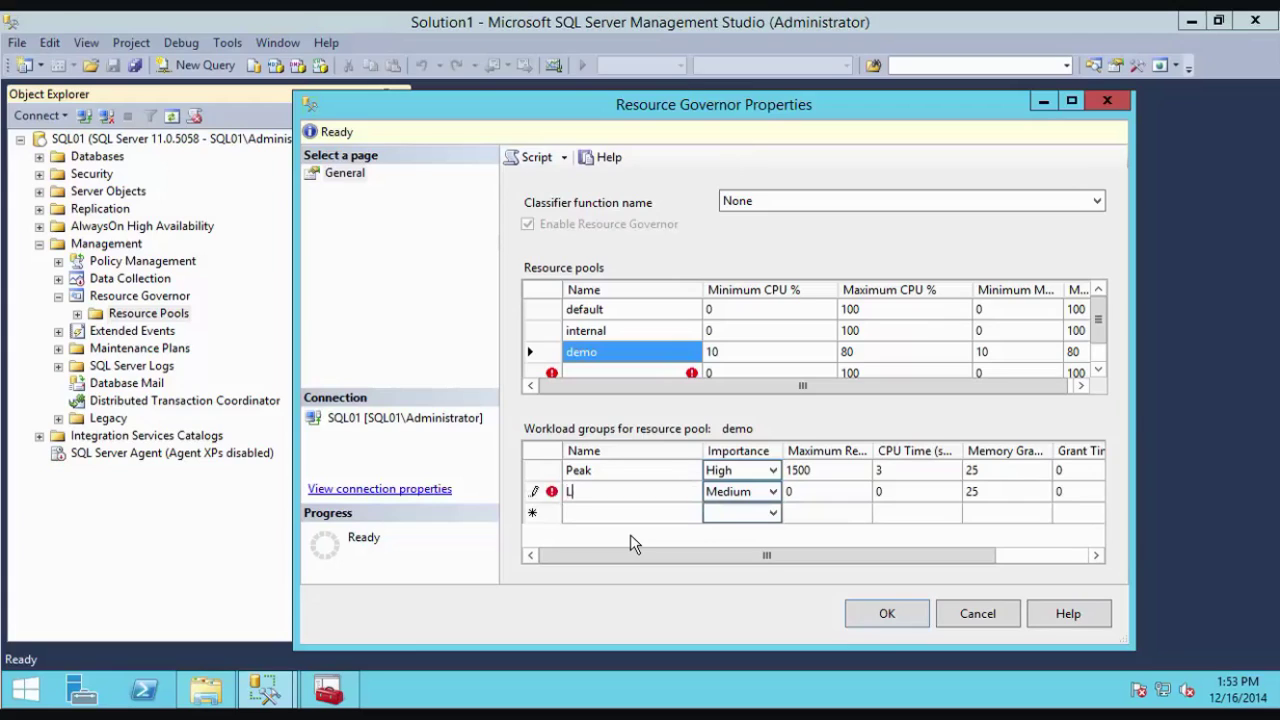
pyautogui.write('unch')
pyautogui.press('Tab')
pyautogui.press('Tab')
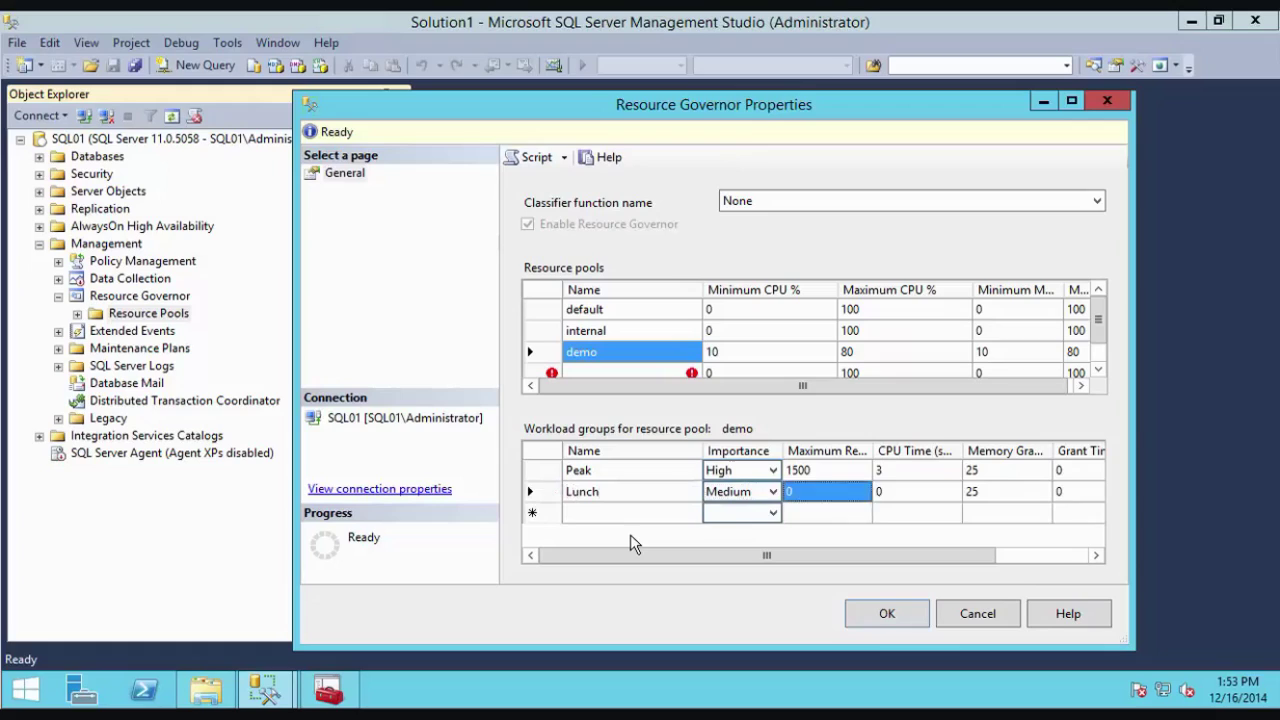
# Set the Lunch group's maximum requests to 1000, CPU time to 2 seconds and memory grant to 15%.
pyautogui.write('1000')
pyautogui.press('Tab')
pyautogui.write('2')
pyautogui.press('Tab')
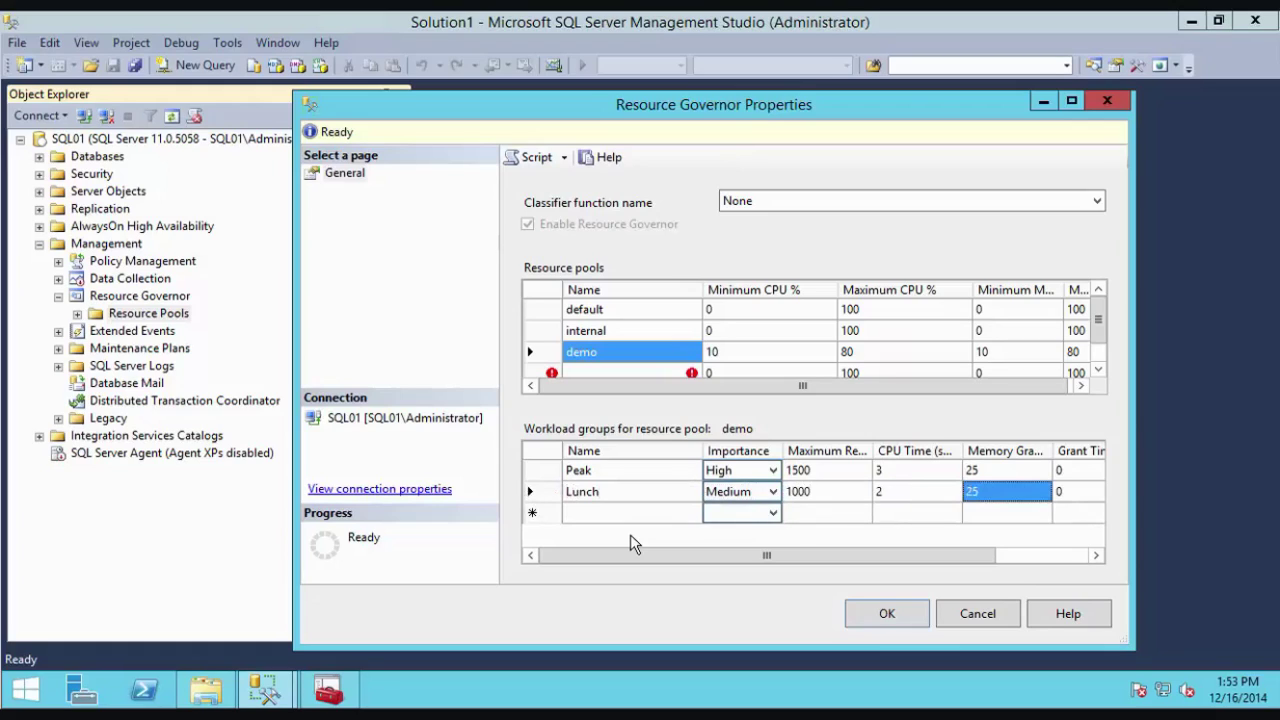
pyautogui.write('15')
pyautogui.press('Tab')
pyautogui.press('Tab')
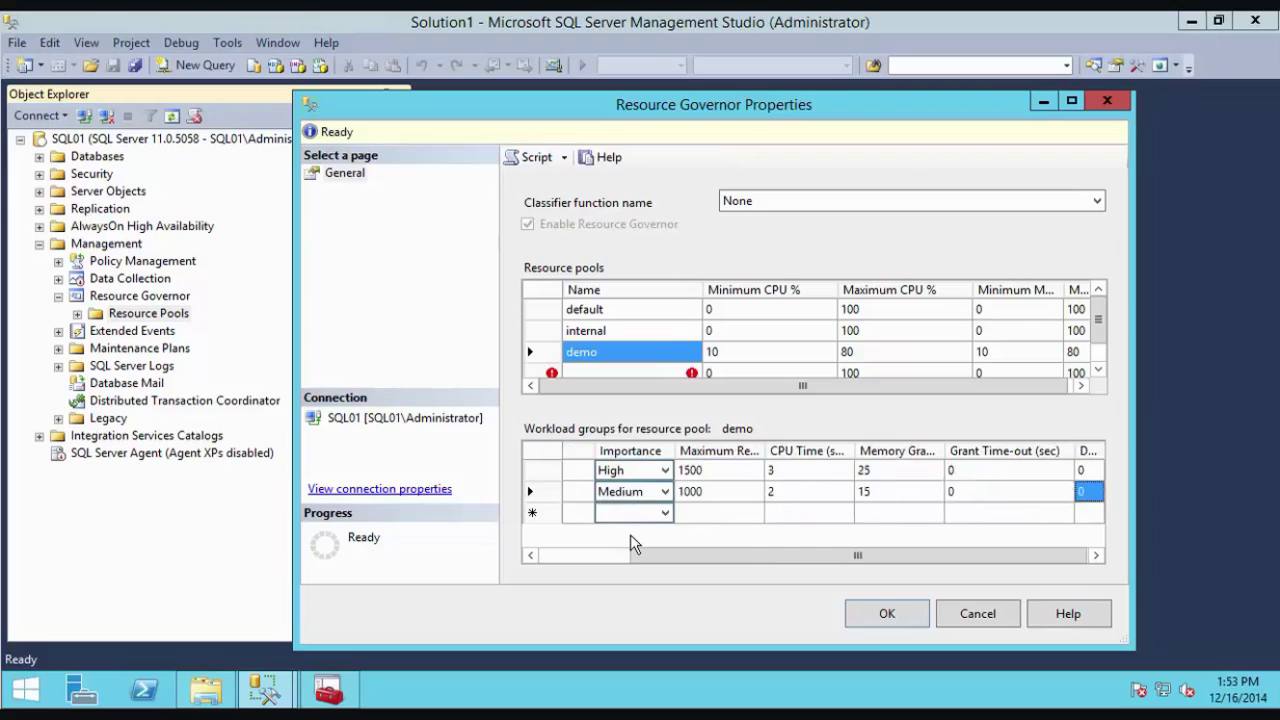
pyautogui.press('Tab')
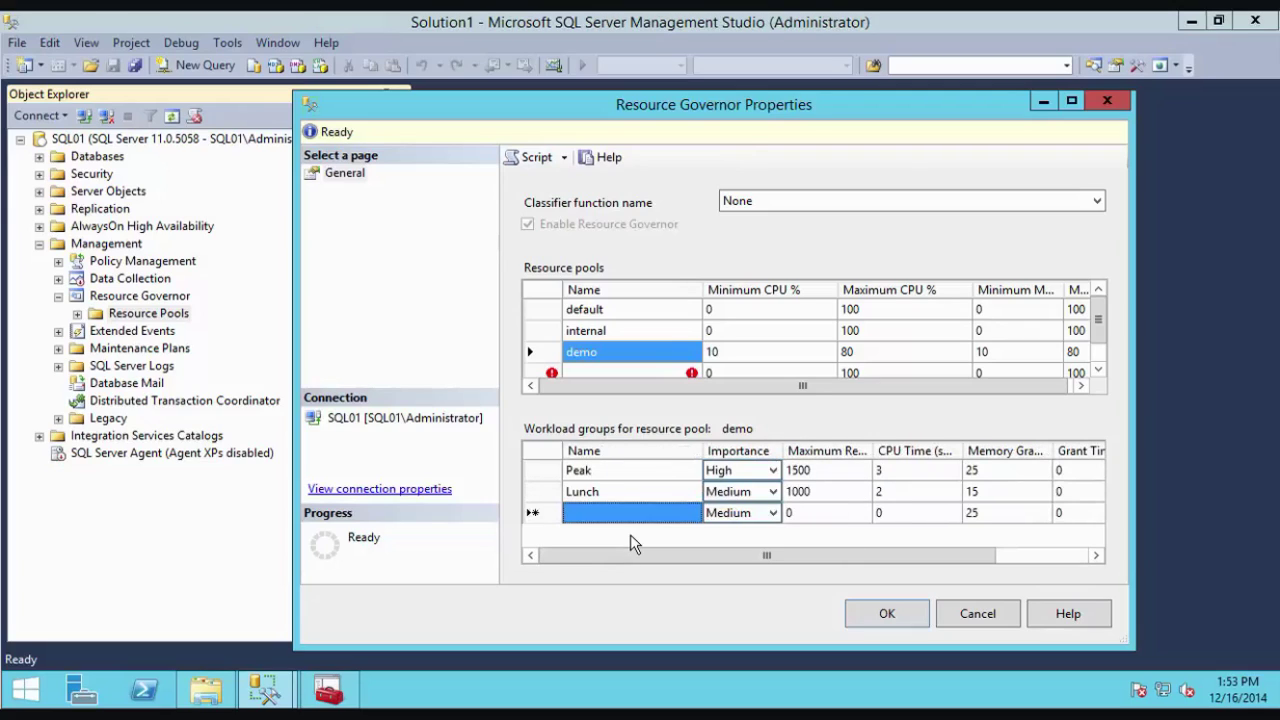
# Add a third workload group named Off to the demo pool with Low importance.
pyautogui.write('Off')
pyautogui.press('Tab')
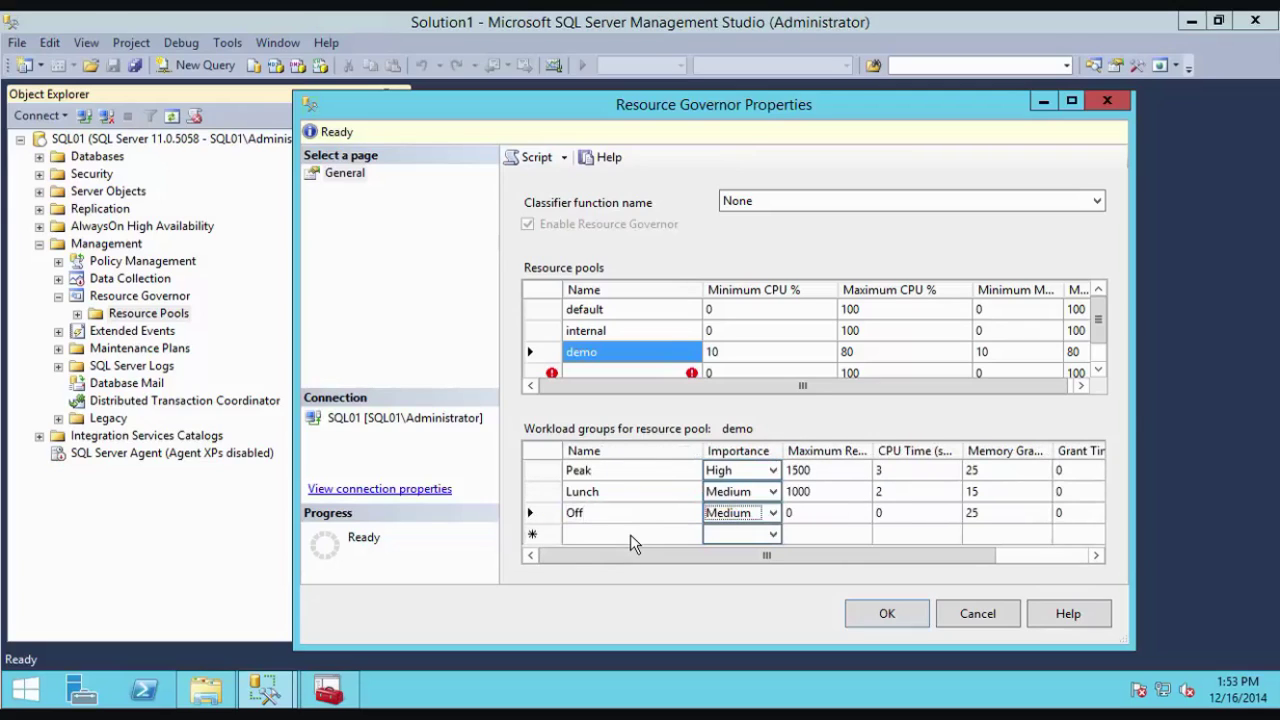
pyautogui.press('Up')
pyautogui.press('Tab')
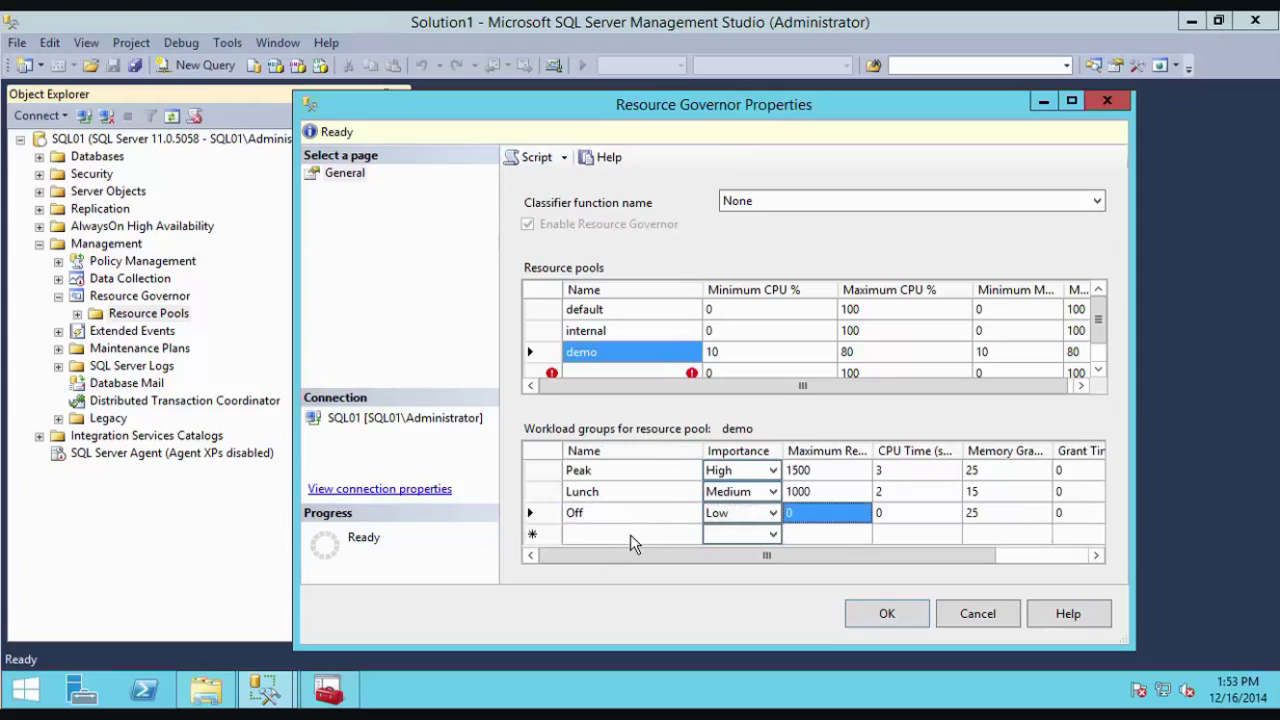
# Set the Off group's maximum requests to 500, CPU time to 1 second and memory grant to 10%.
pyautogui.write('500')
pyautogui.press('Tab')
pyautogui.write('1')
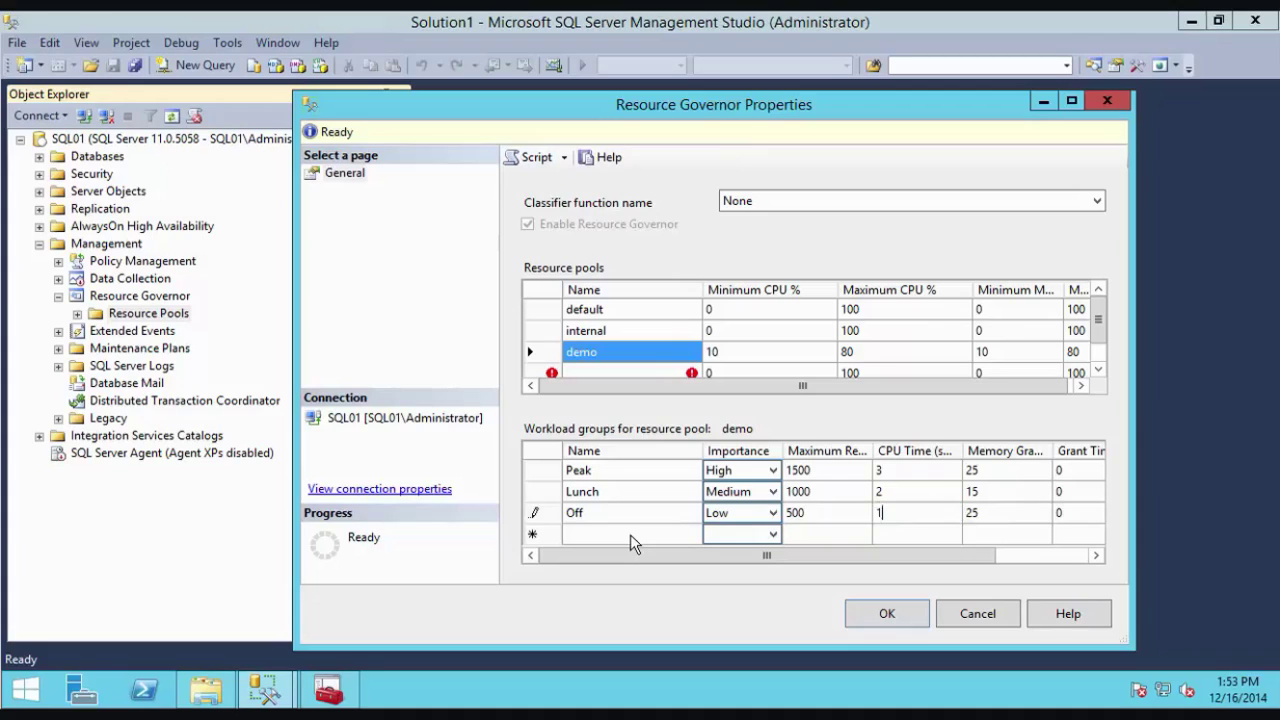
pyautogui.press('Tab')
pyautogui.write('10')
pyautogui.press('Tab')
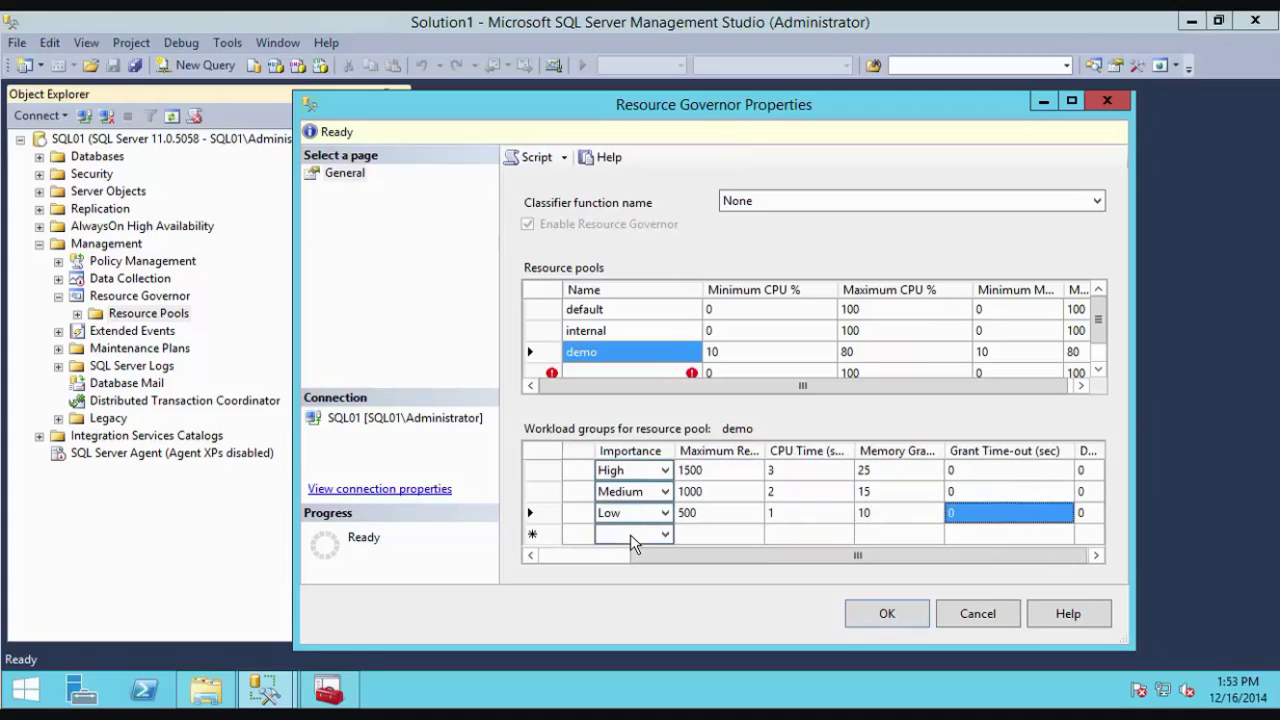
pyautogui.press('Tab')
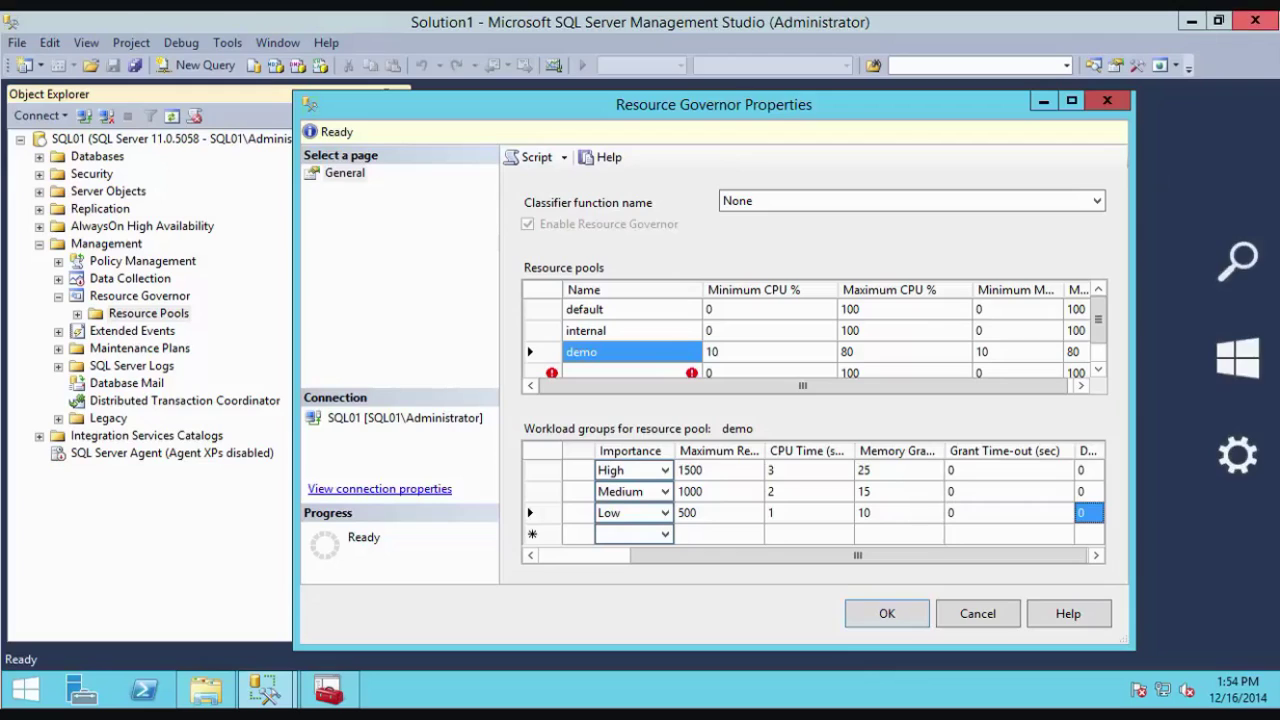
# Save the Resource Governor settings with classifier function None, and select the new demo pool under Resource Pools.
pyautogui.click(828, 201)
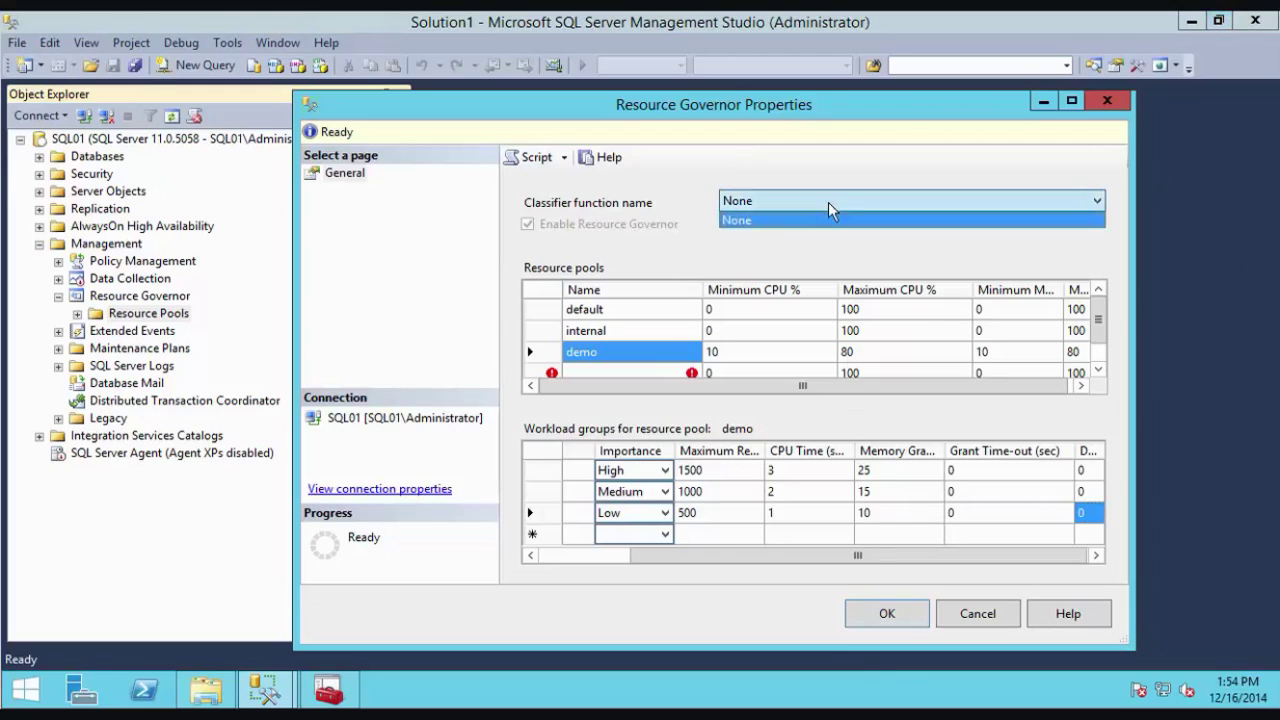
pyautogui.click(805, 272)
pyautogui.click(864, 611)
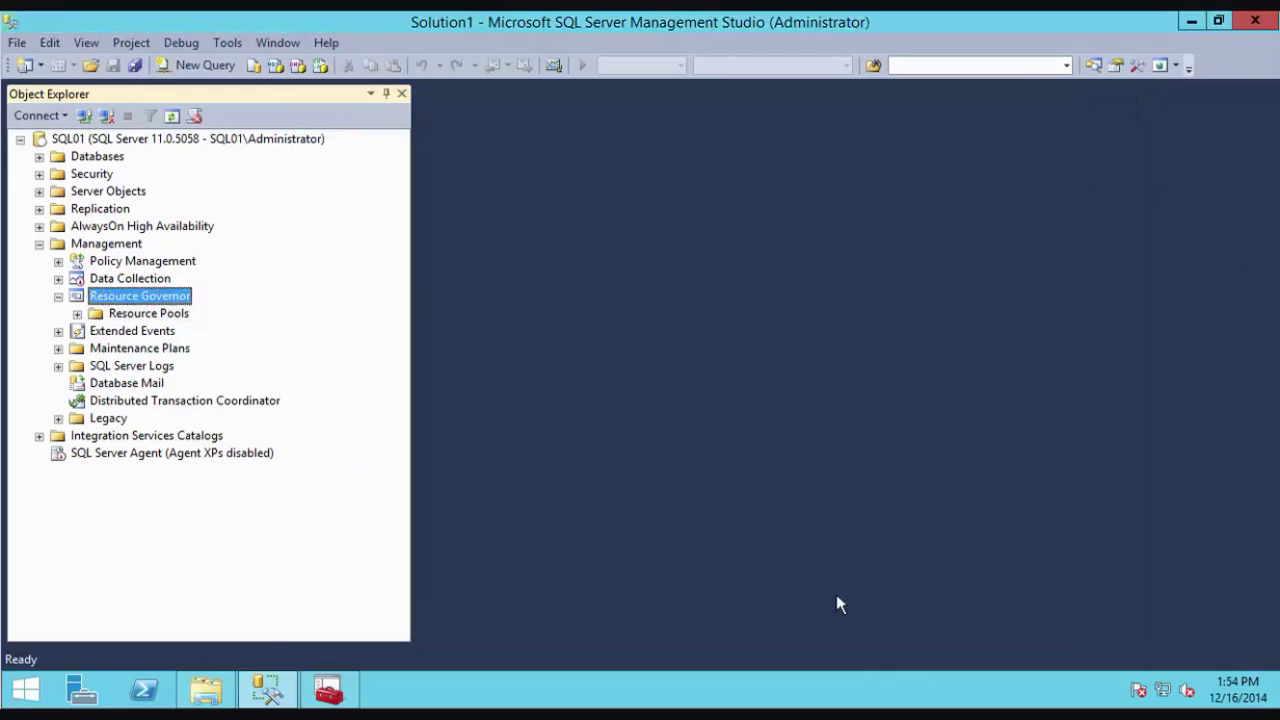
pyautogui.click(78, 313)
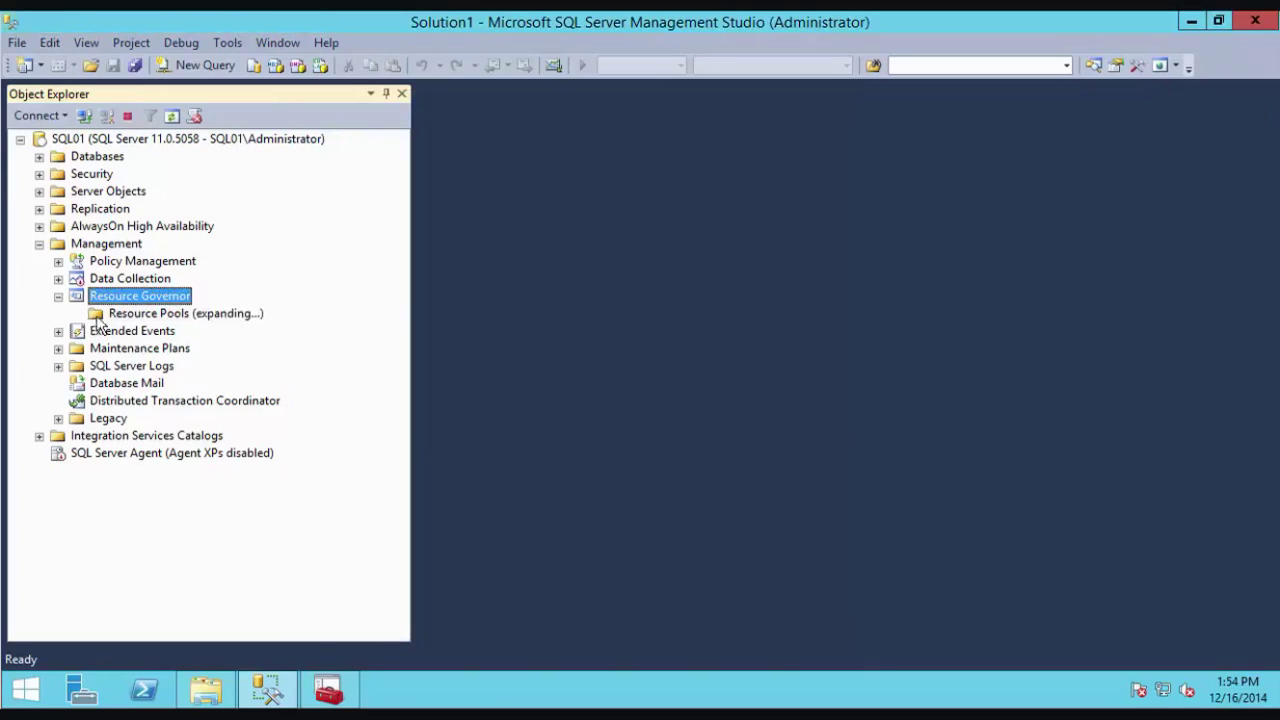
pyautogui.click(145, 349)
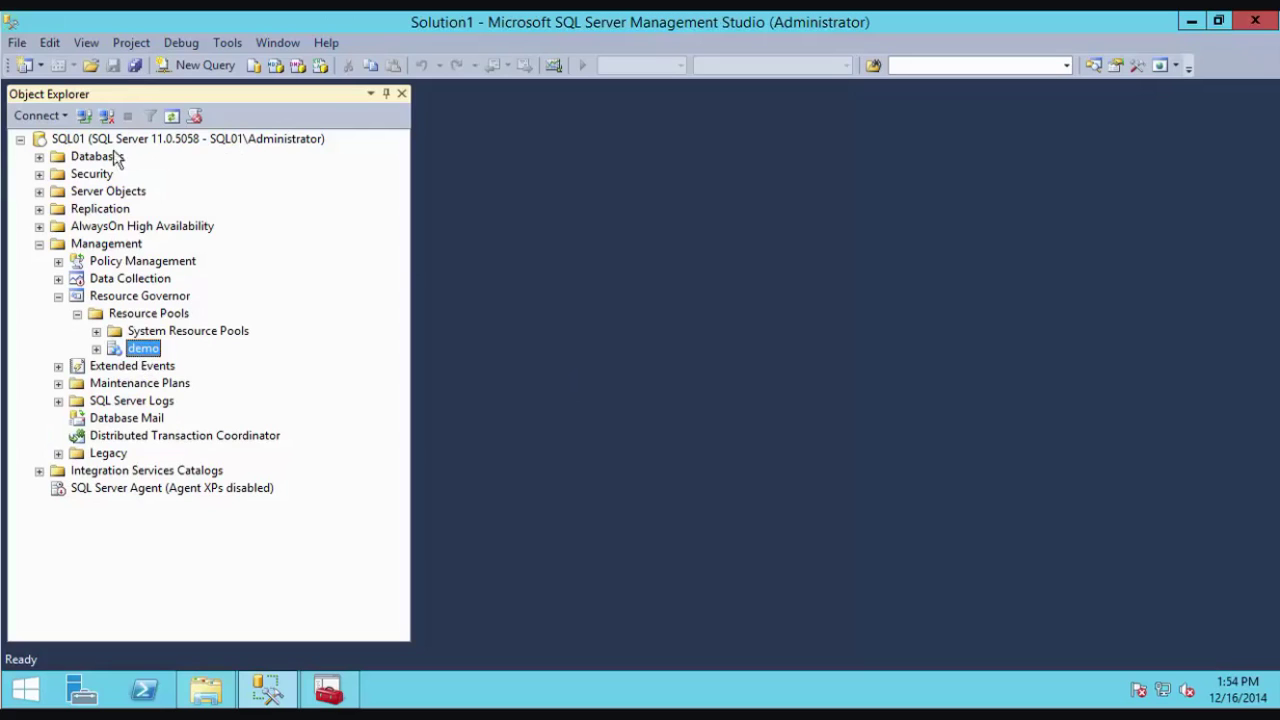
# Open a new query on the master system database and insert the CREATE FUNCTION TimeFunction() script that returns the workload group by time.
pyautogui.click(40, 157)
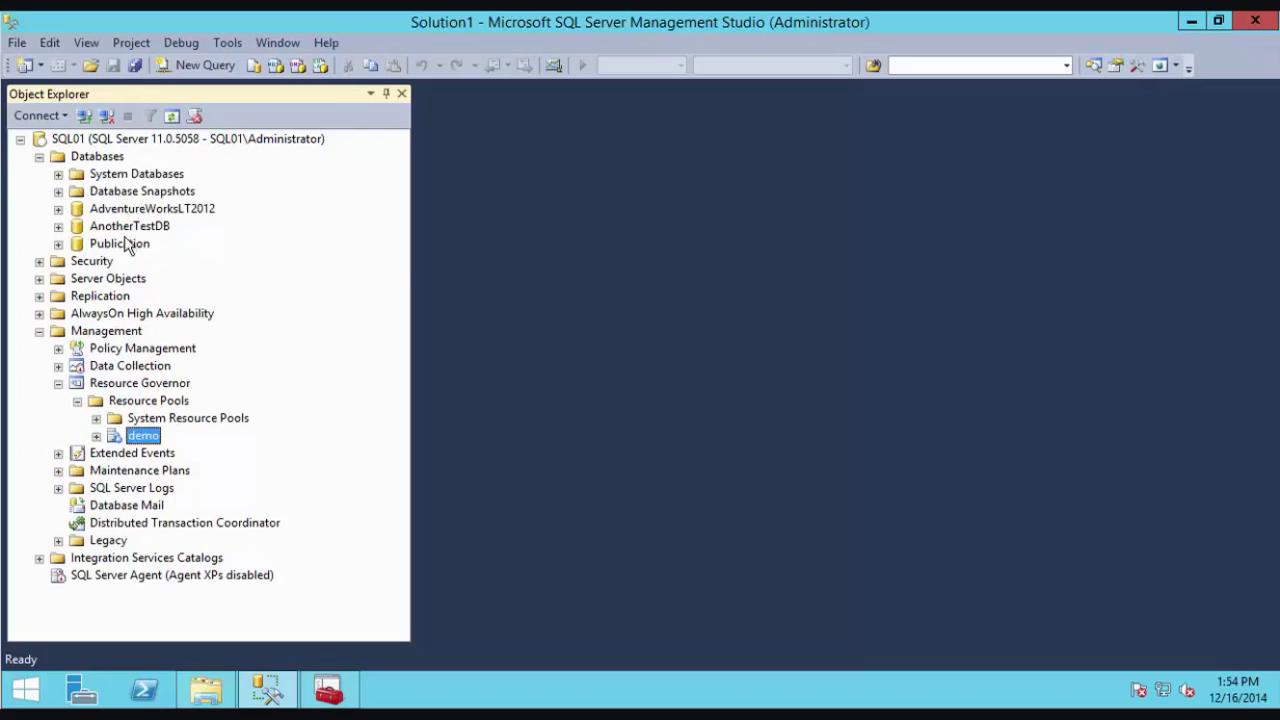
pyautogui.click(58, 174)
pyautogui.click(127, 191)
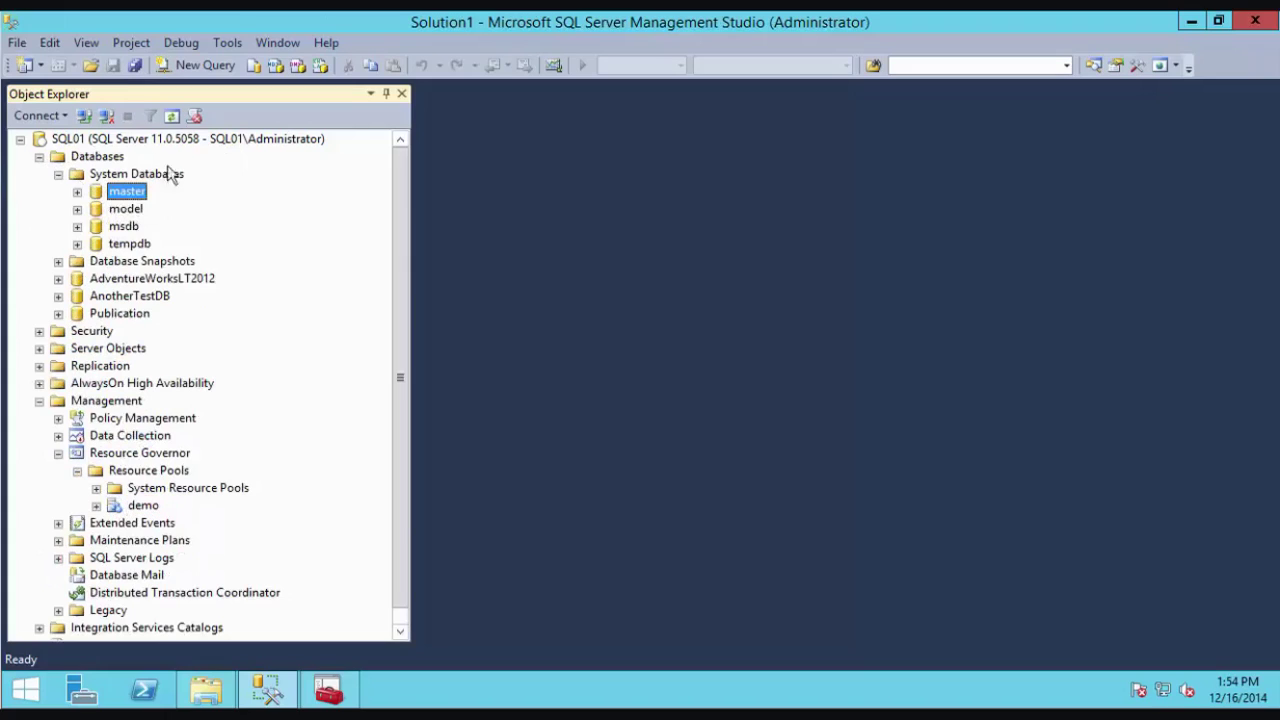
pyautogui.click(200, 64)
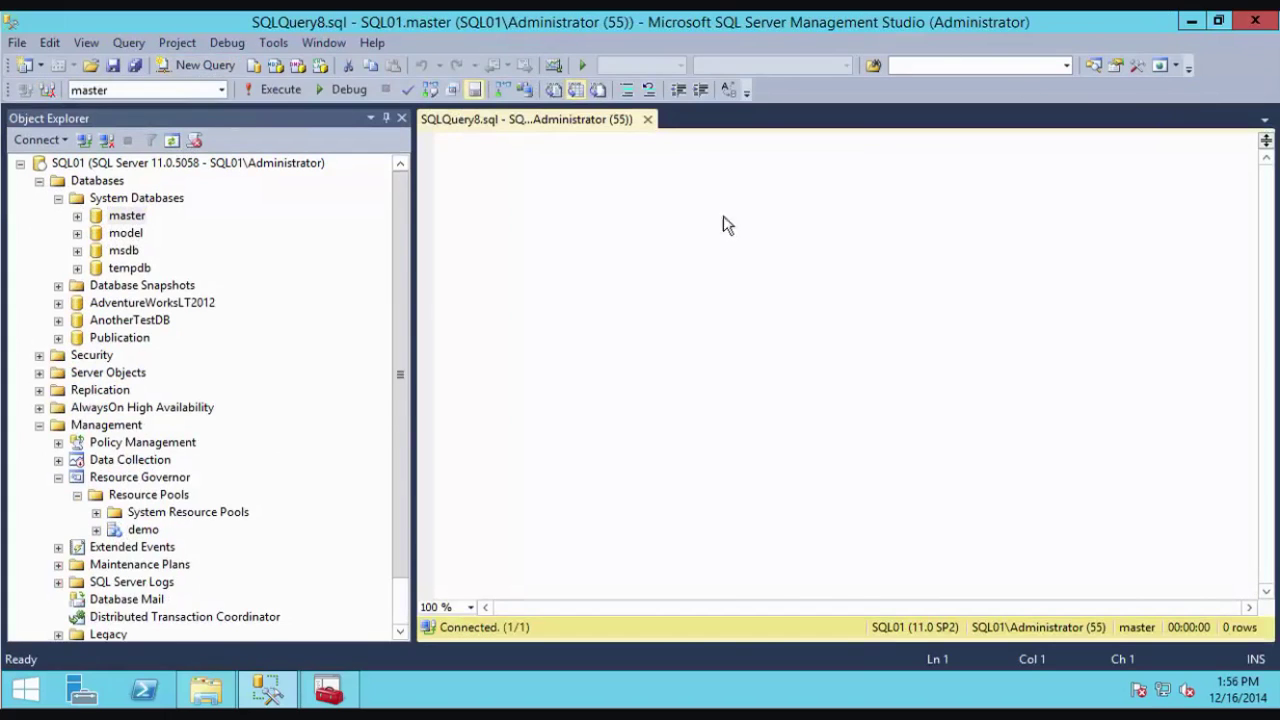
pyautogui.hotkey('ctrl', 'v')
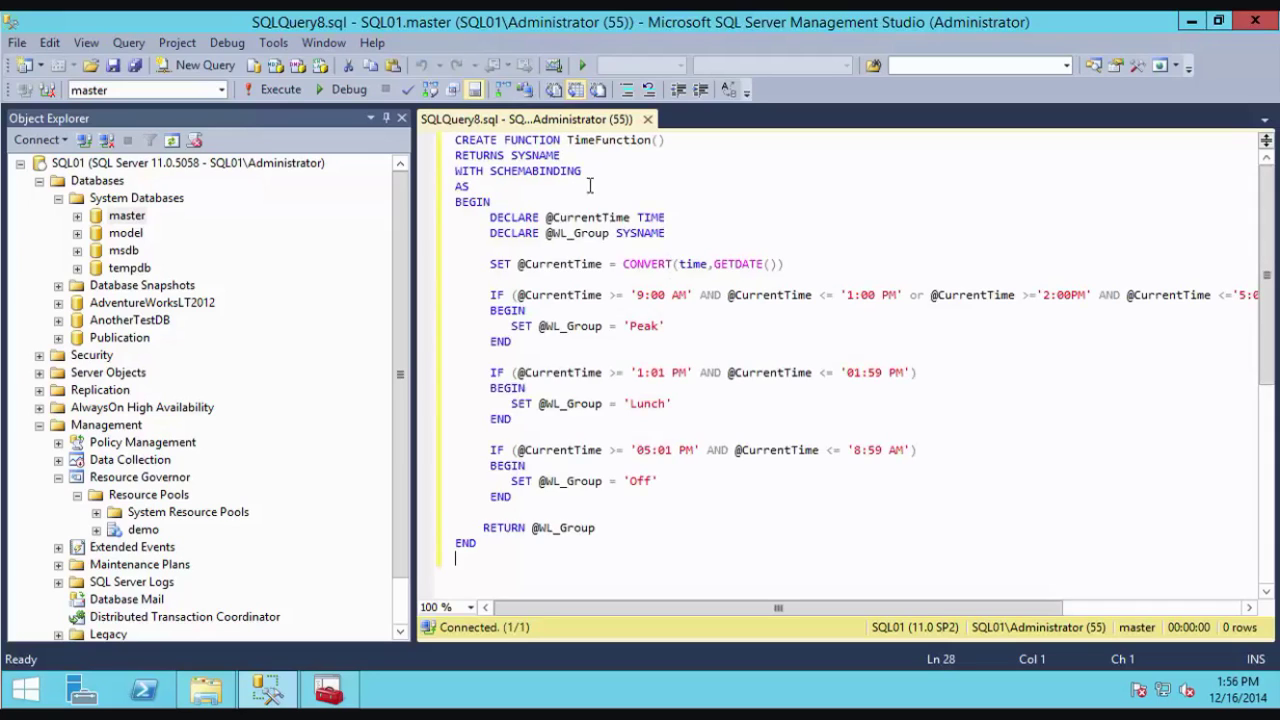
# Examine the TimeFunction script's name and the time conditions that assign the Peak, Lunch and Off workload groups.
pyautogui.doubleClick(598, 140)
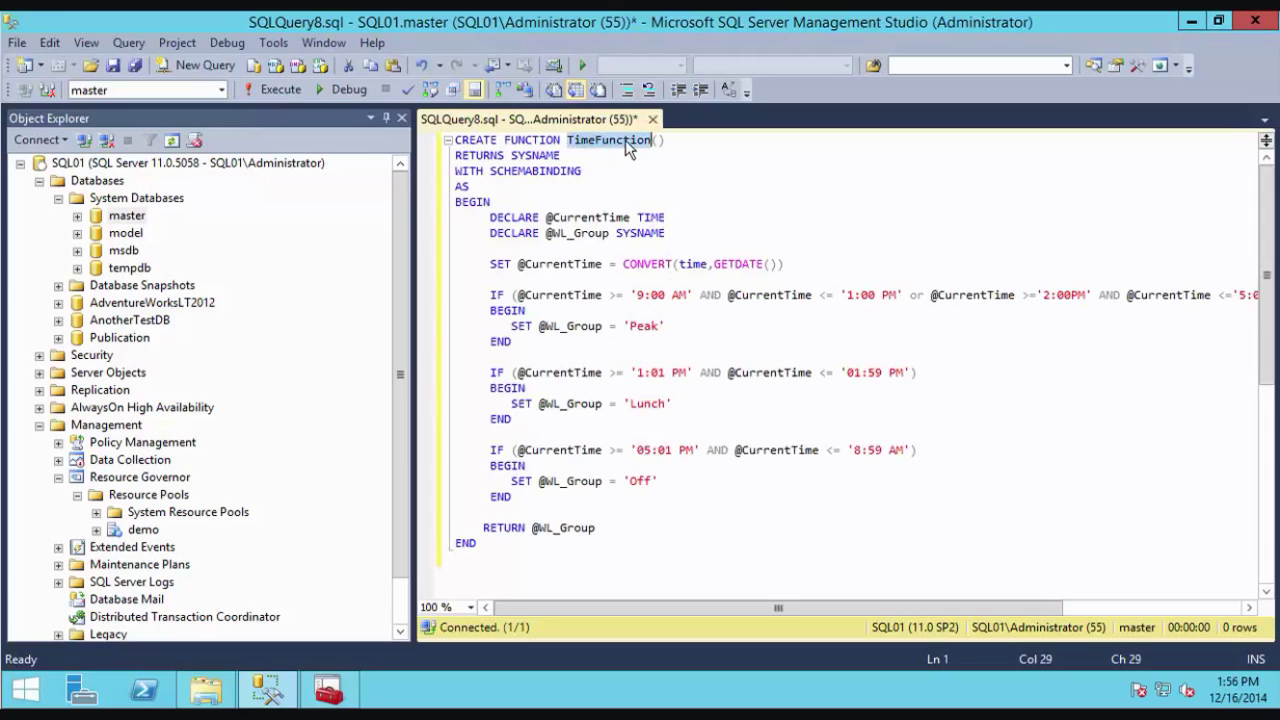
pyautogui.click(619, 312)
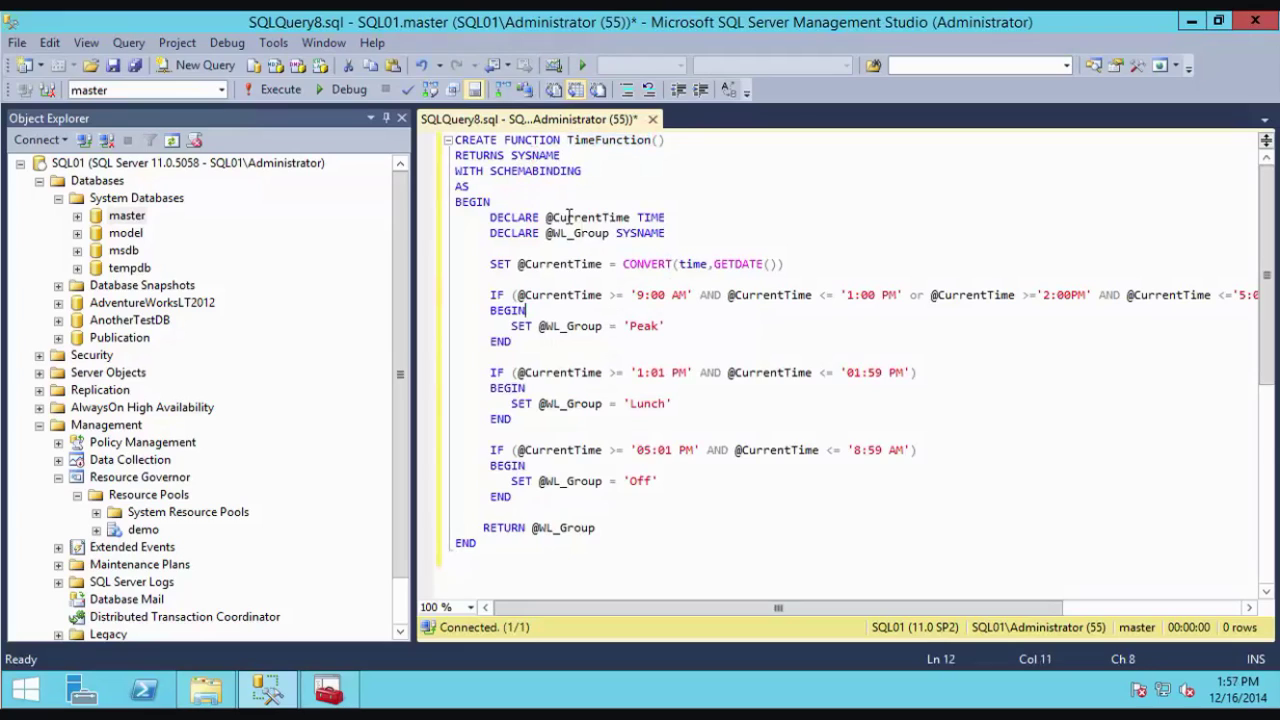
pyautogui.click(638, 296)
pyautogui.moveTo(744, 299); pyautogui.dragTo(1062, 296)
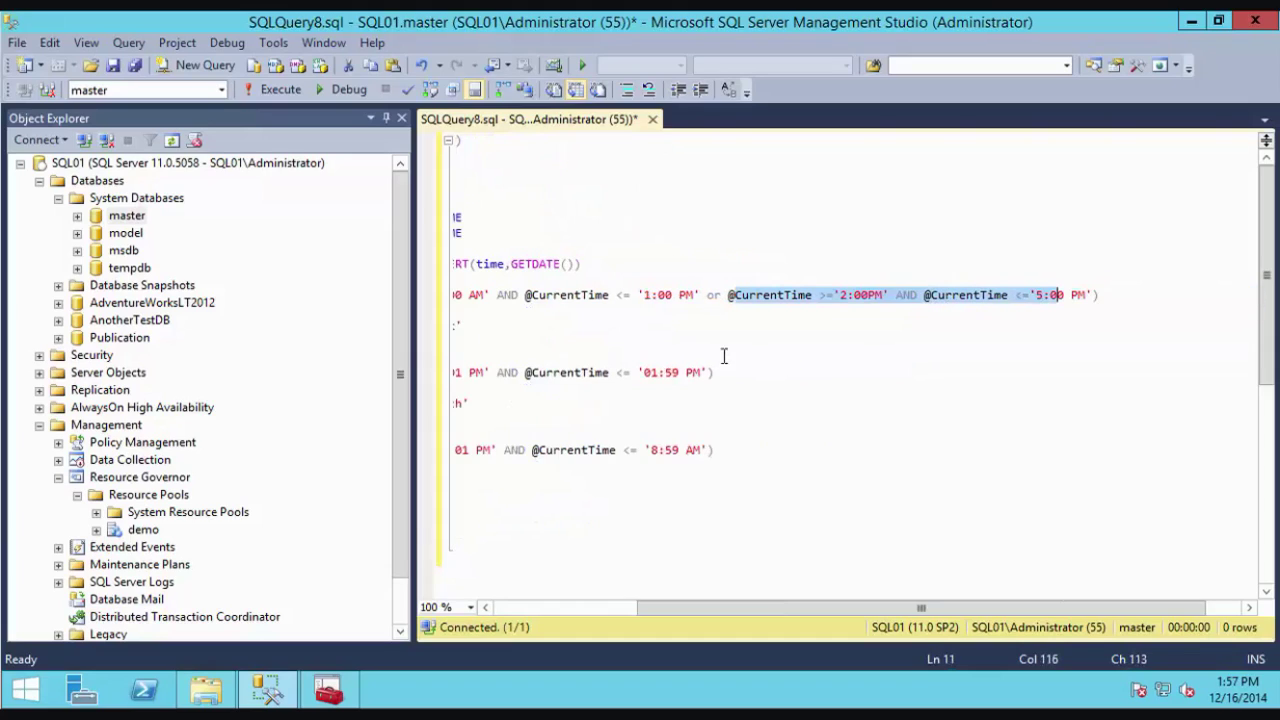
pyautogui.click(612, 607)
pyautogui.click(653, 333)
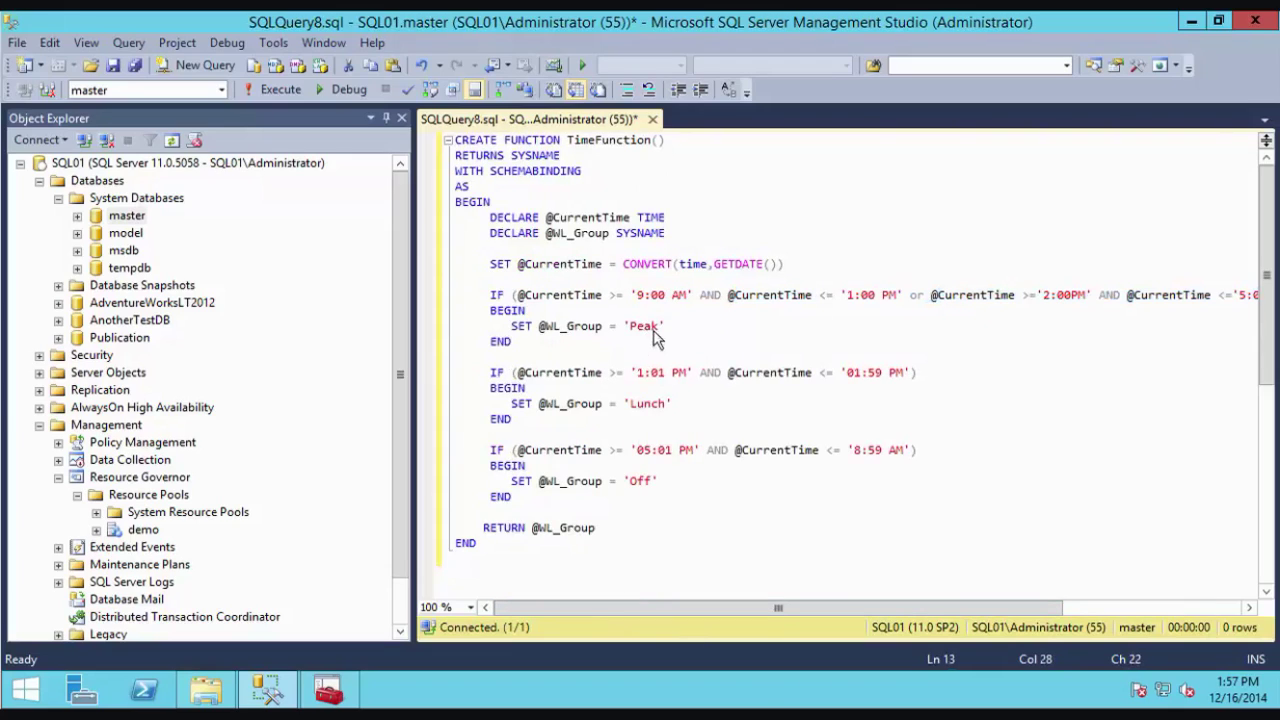
pyautogui.click(912, 372)
pyautogui.doubleClick(645, 401)
pyautogui.moveTo(630, 450); pyautogui.dragTo(820, 450)
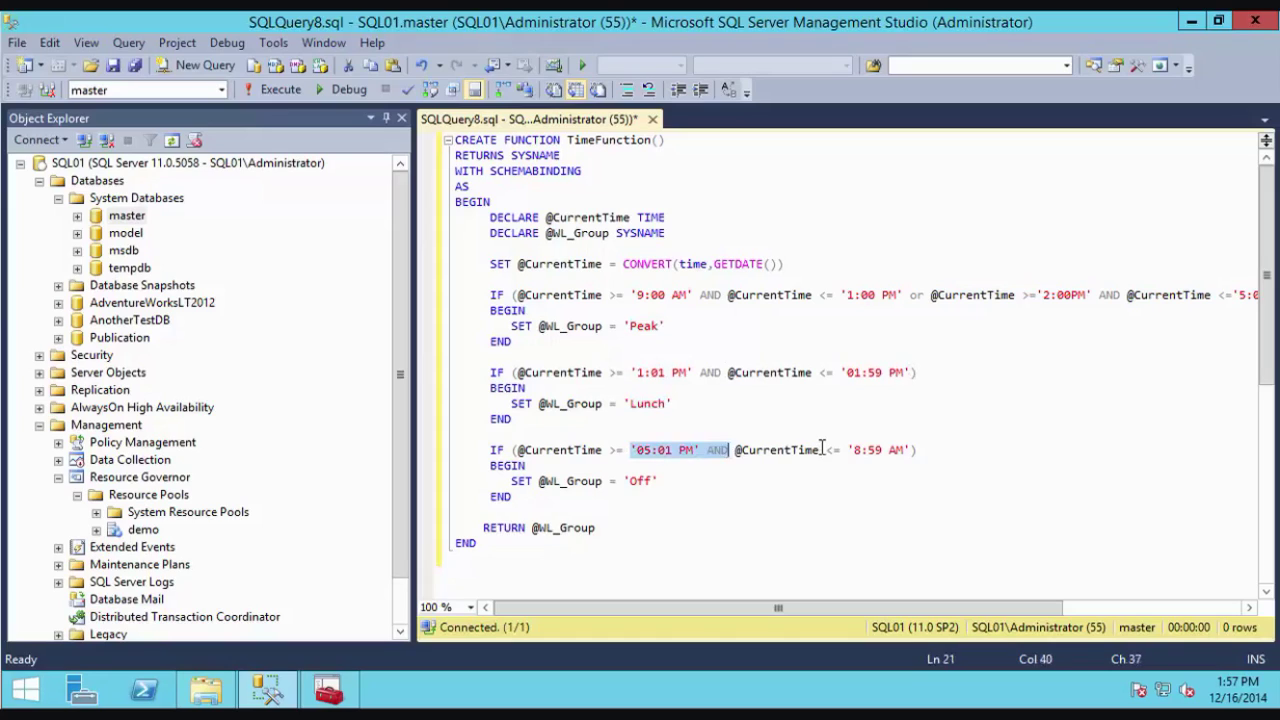
pyautogui.doubleClick(640, 480)
pyautogui.click(800, 517)
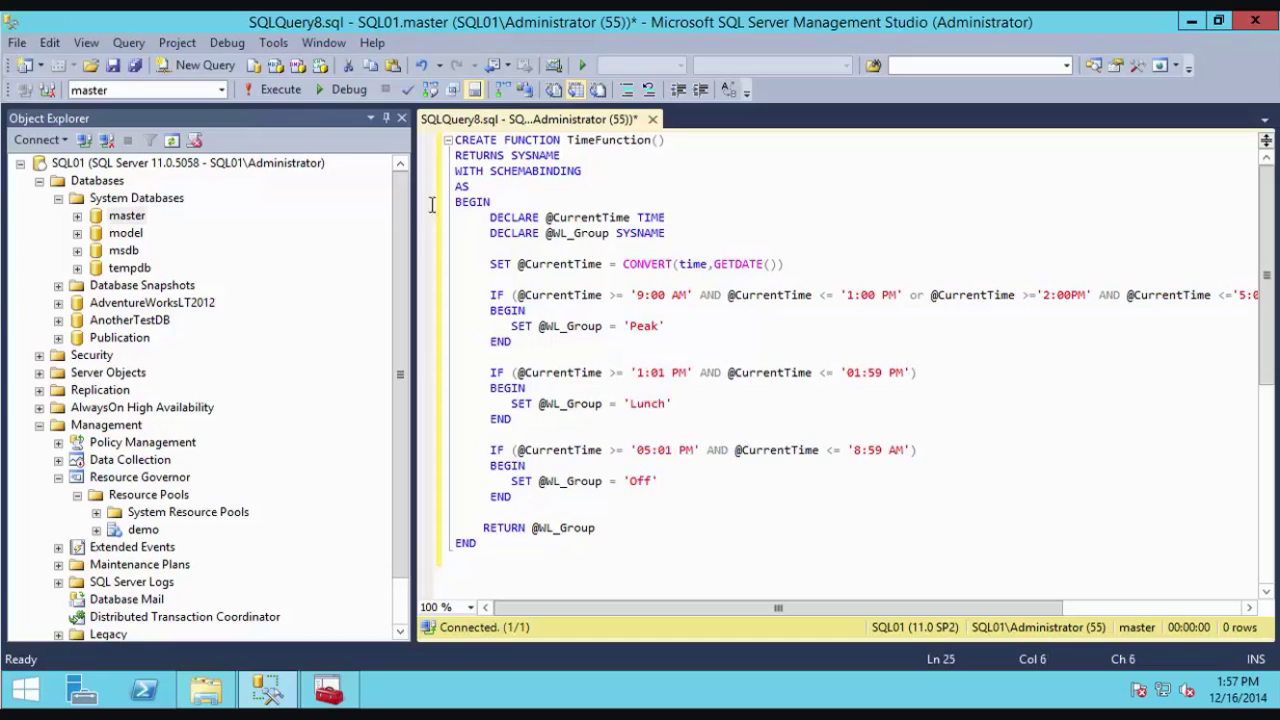
# Execute the script to create TimeFunction in the master database.
pyautogui.click(271, 89)
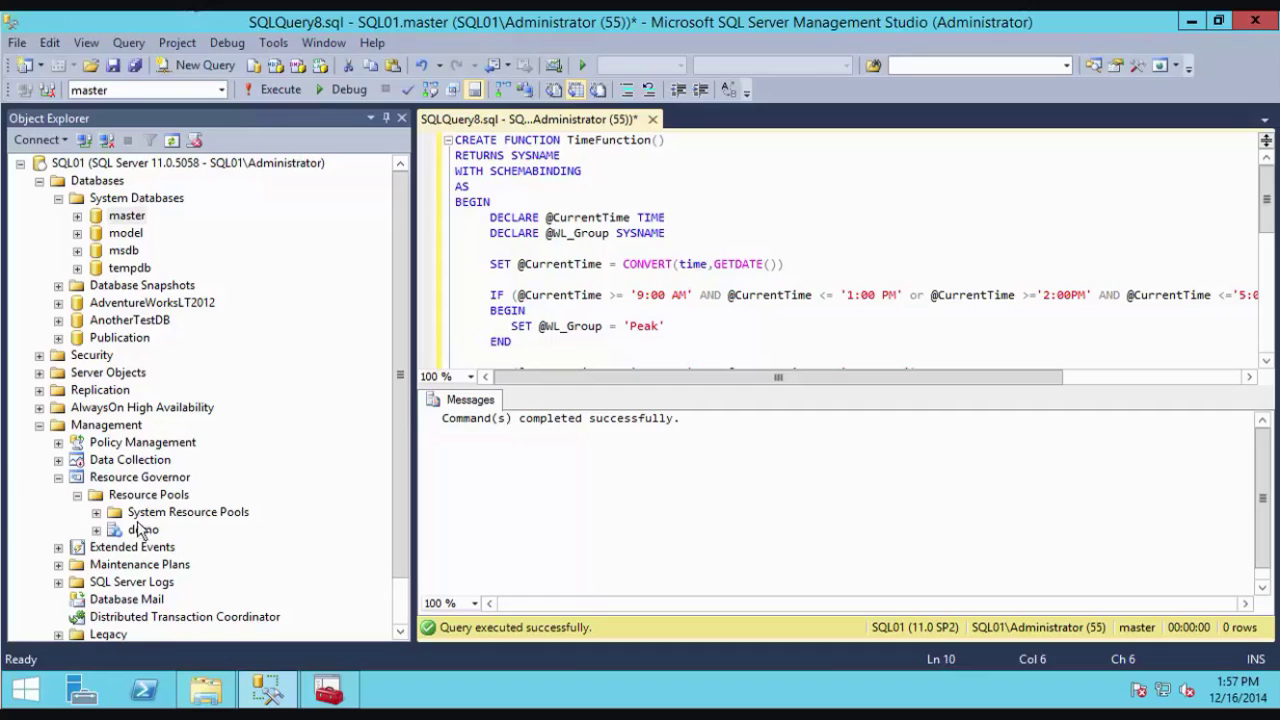
# In the demo resource pool's properties, set the classifier function to [dbo].[TimeFunction] and save the Resource Governor settings.
pyautogui.click(170, 512)
pyautogui.click(96, 513)
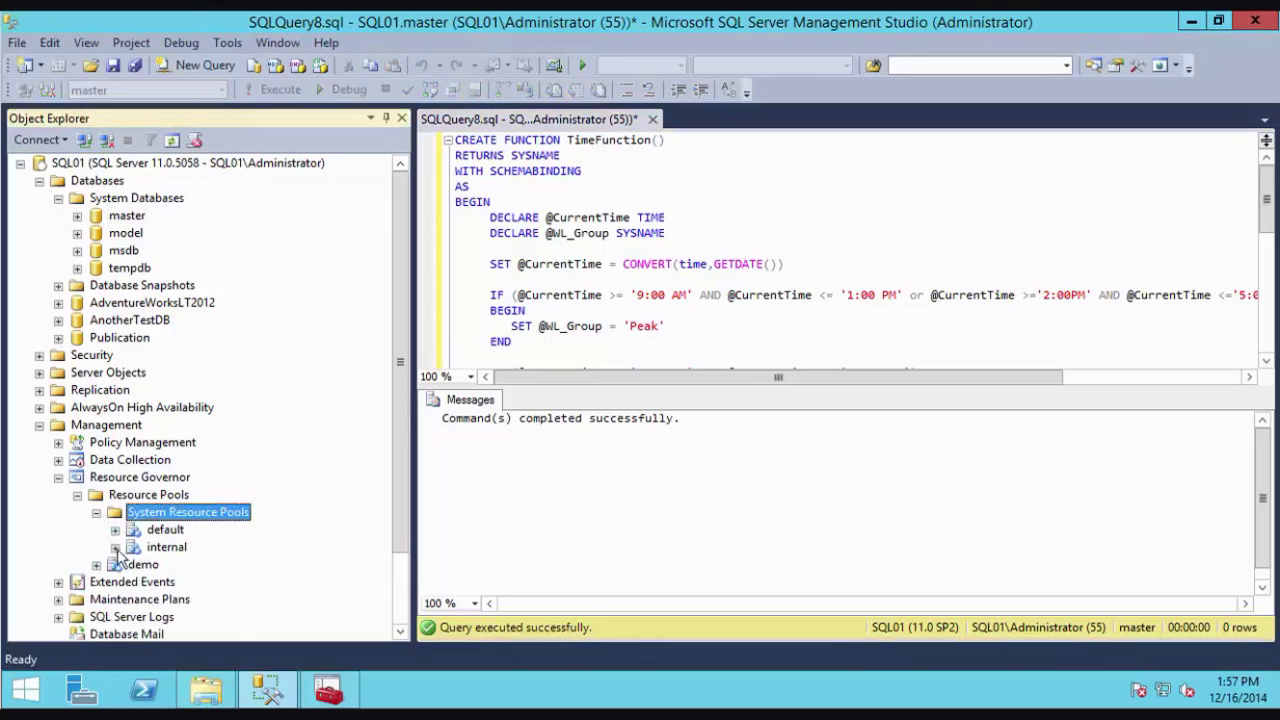
pyautogui.click(141, 566)
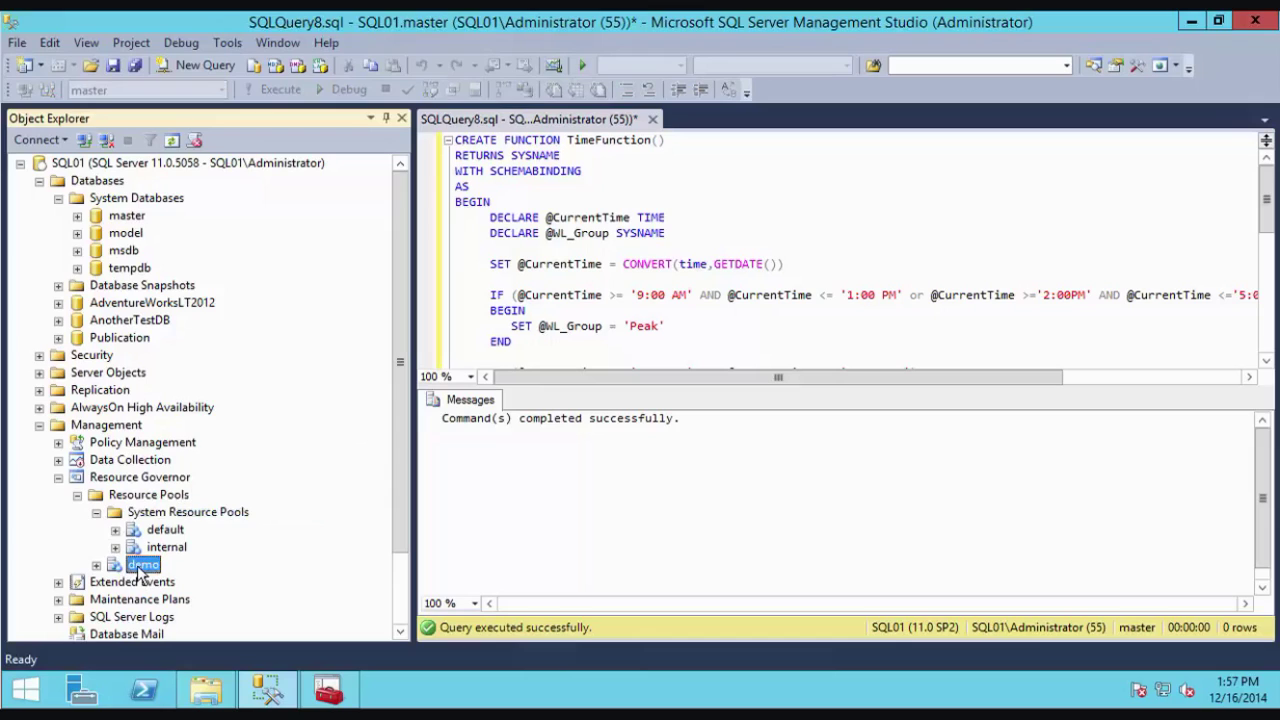
pyautogui.doubleClick(141, 567)
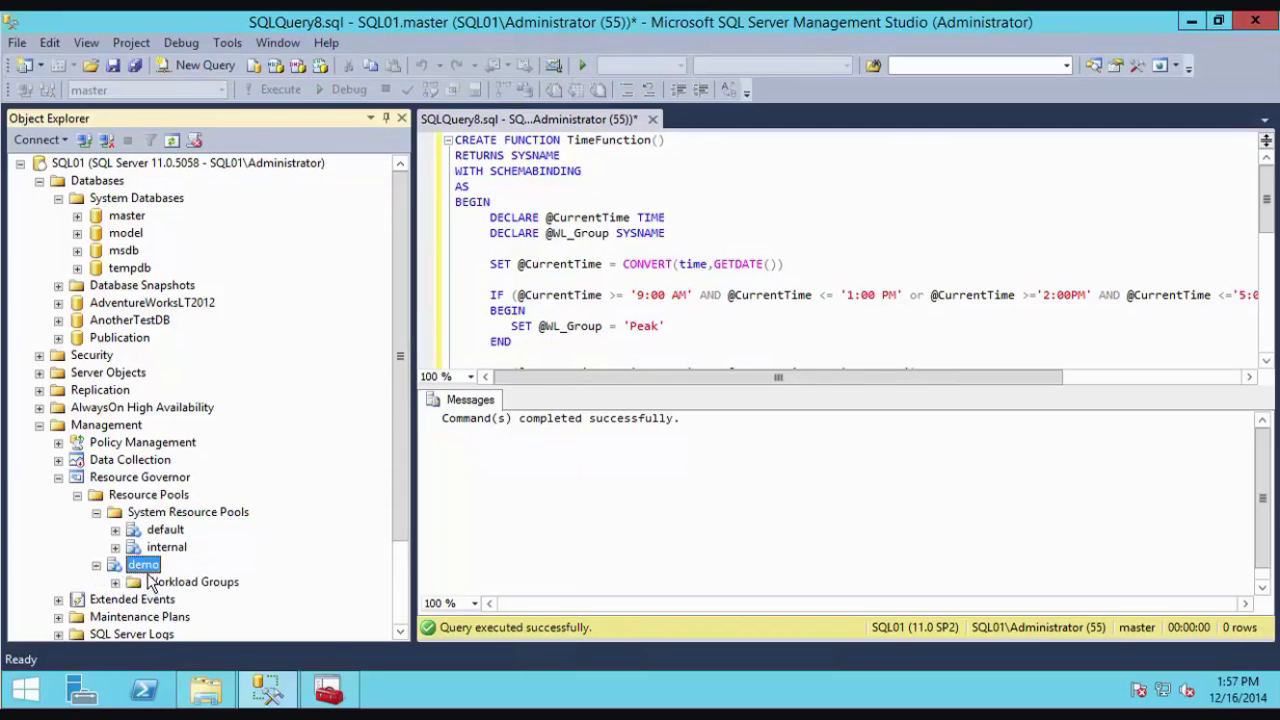
pyautogui.rightClick(140, 569)
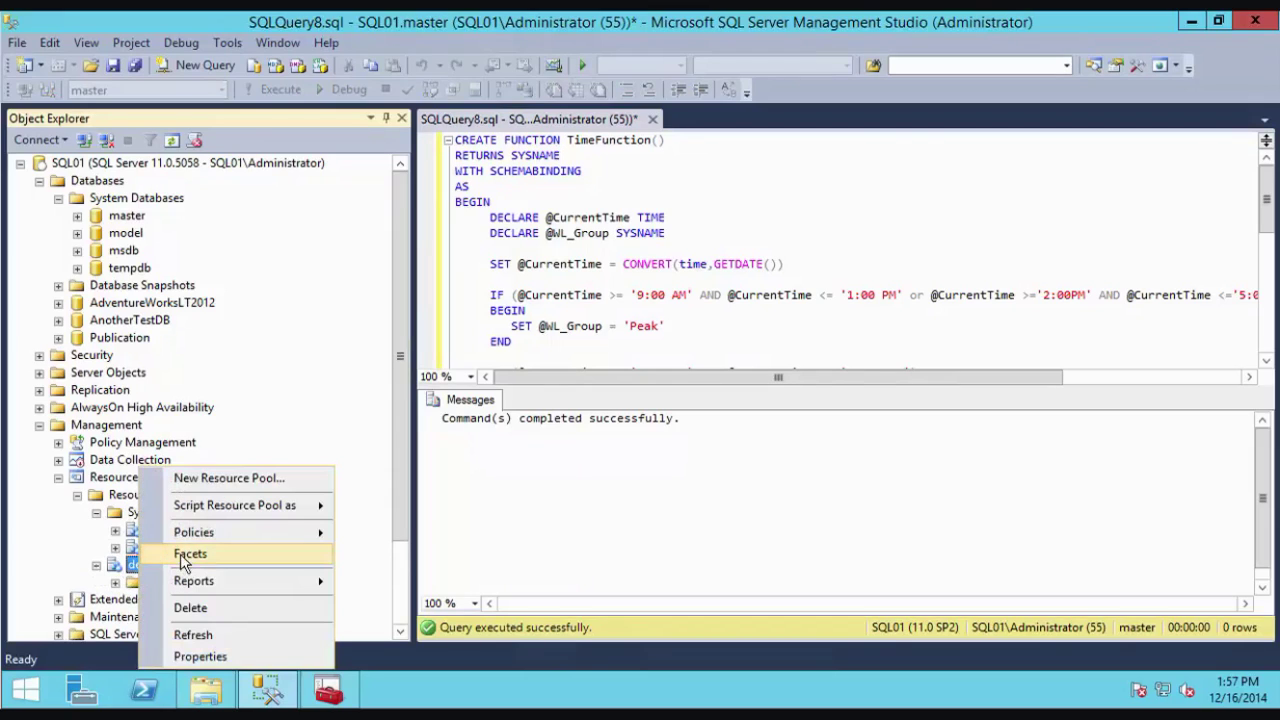
pyautogui.click(204, 657)
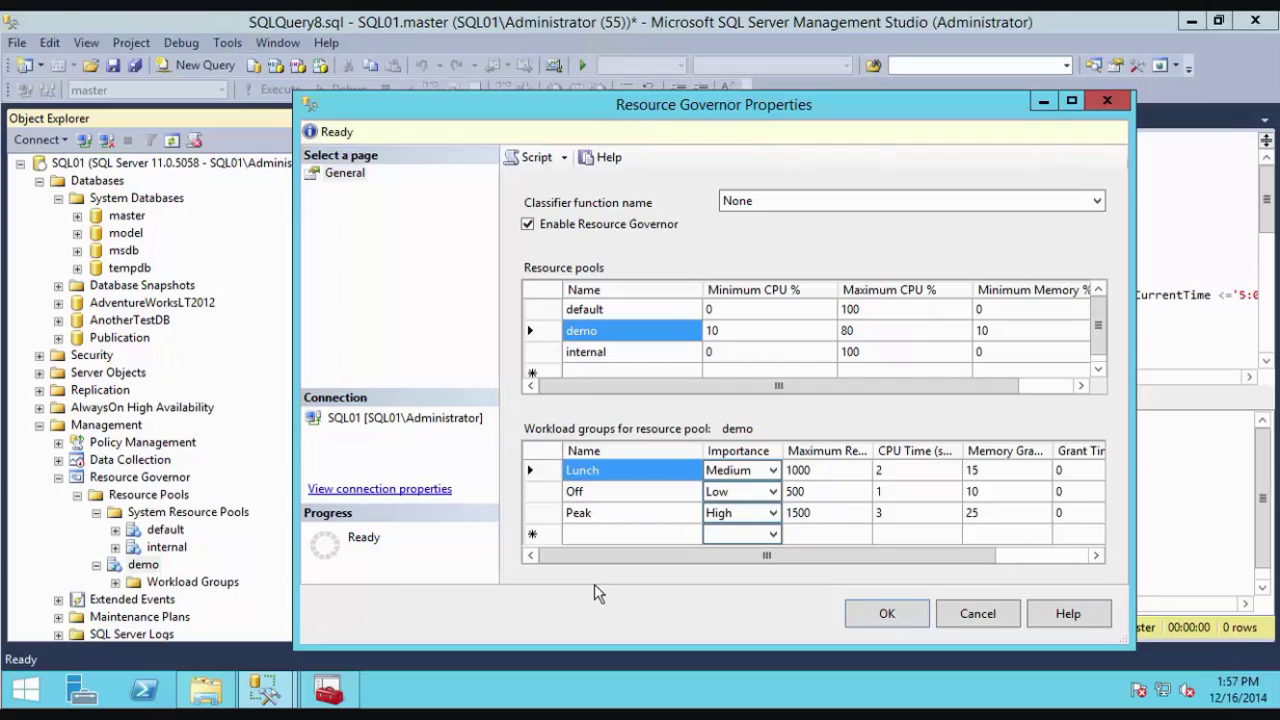
pyautogui.click(760, 203)
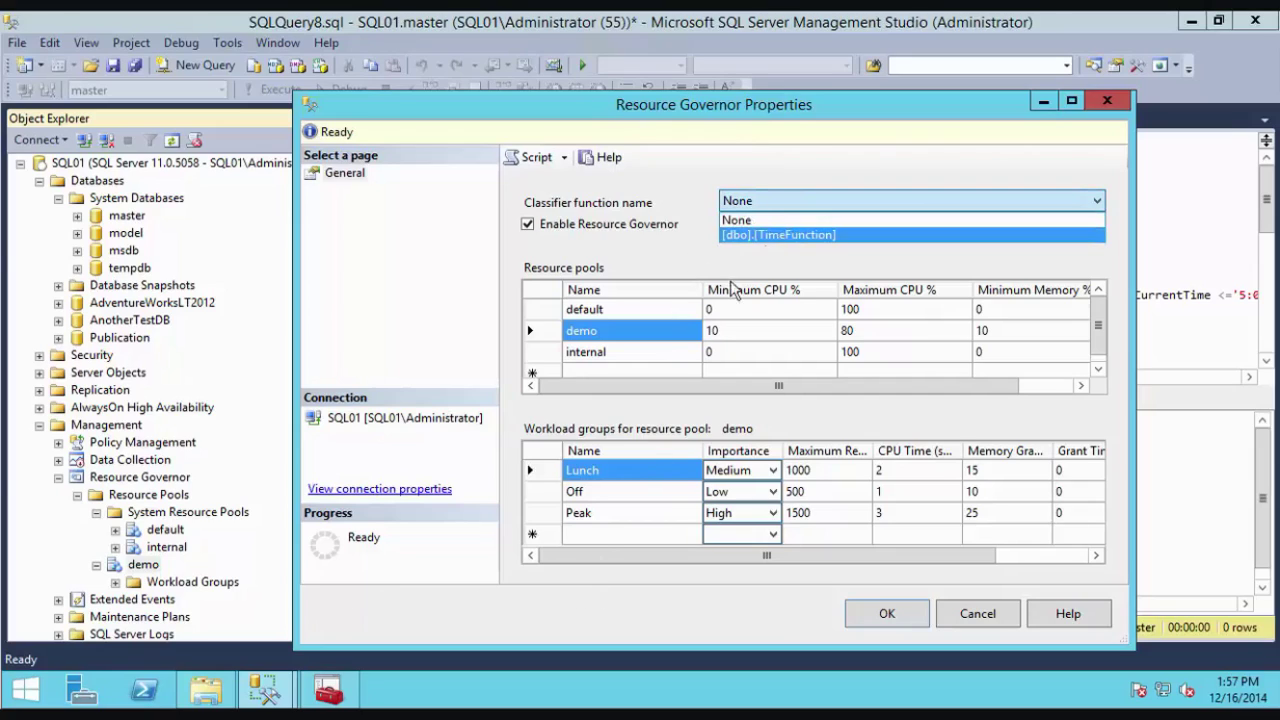
pyautogui.click(745, 236)
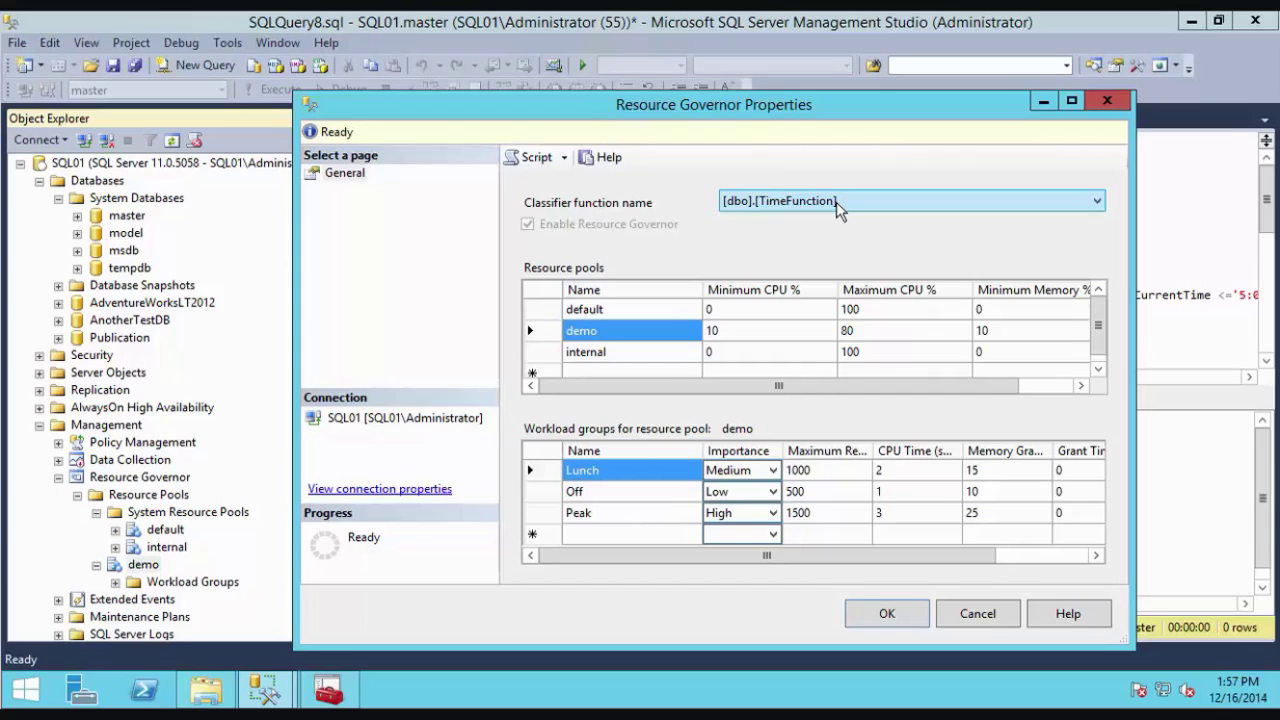
pyautogui.click(886, 613)
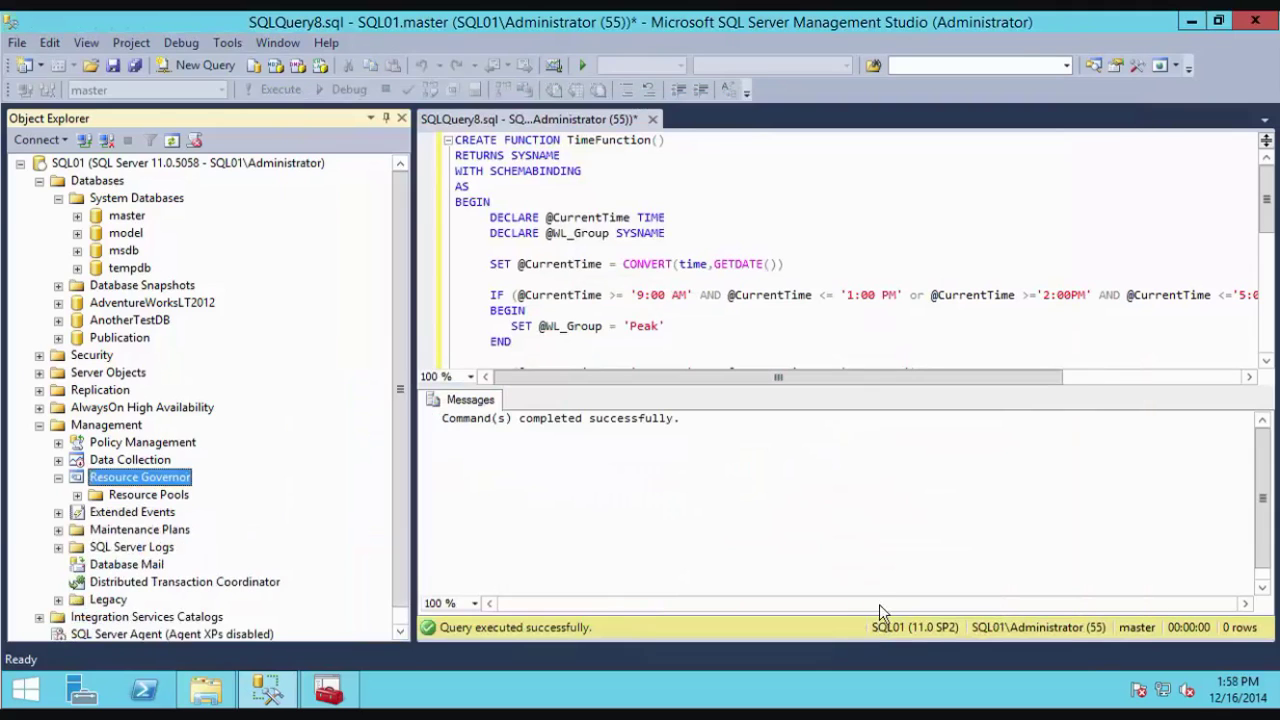
# In a new query, write a SELECT joining sys.dm_exec_sessions to sys.dm_resource_governor_workload_groups on group_id, ordered by g.name descending.
pyautogui.click(775, 110)
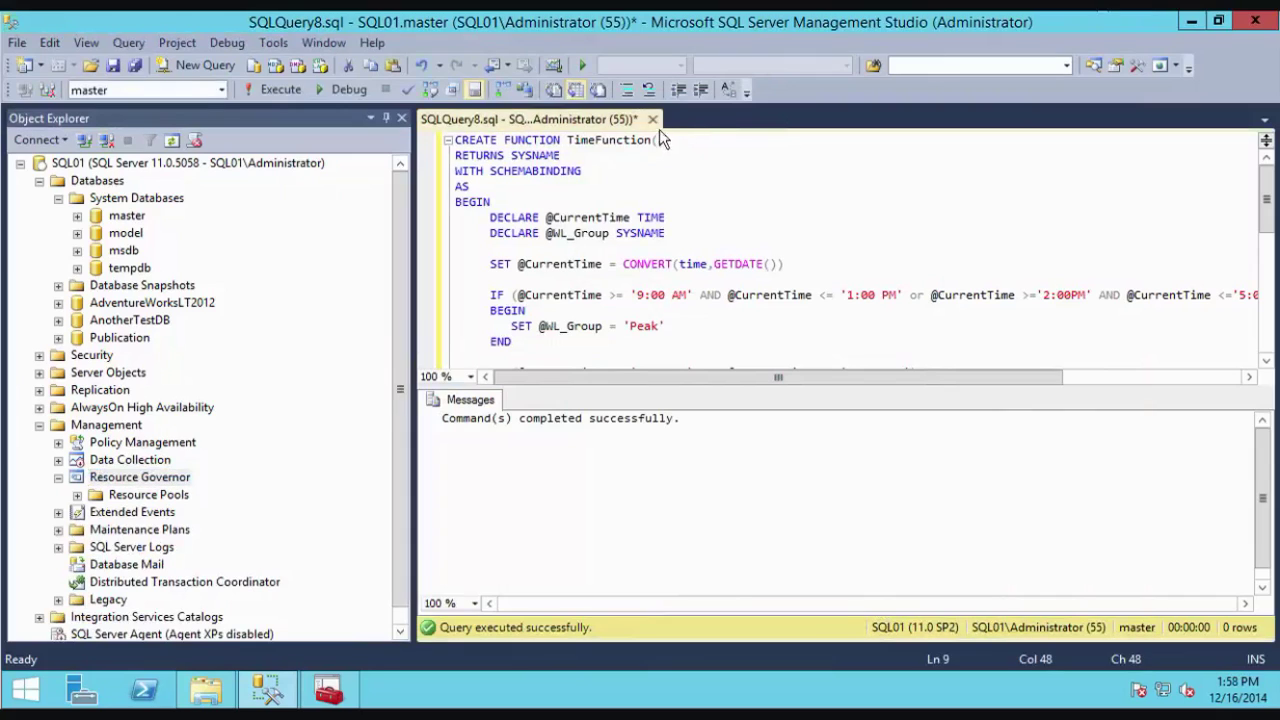
pyautogui.click(165, 66)
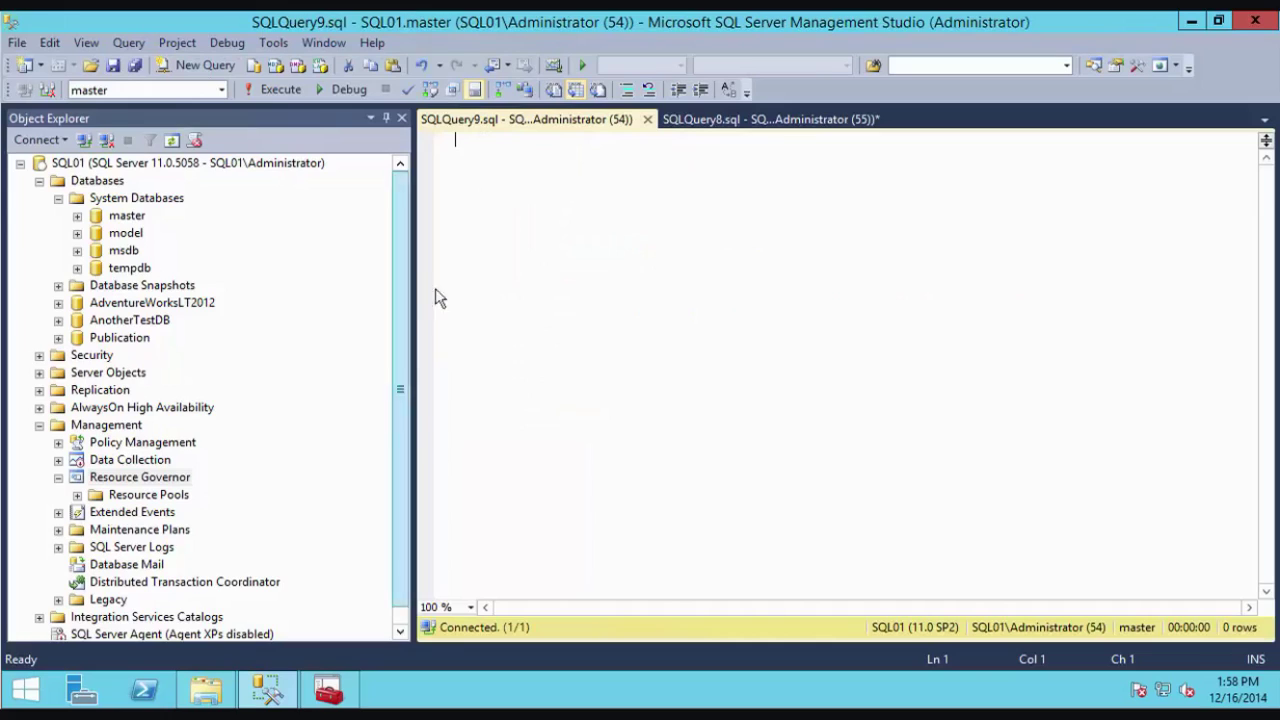
pyautogui.write('SELECT s.group_id, g.name, s.session_id, s.login_time, s.host_name, s.program_name FROM sys.dm_exec_sessions s INNER JOIN sys.dm_resource_governor_workload_groups g ON g.group_id = s.group_id ORDER BY g.name DESC;')
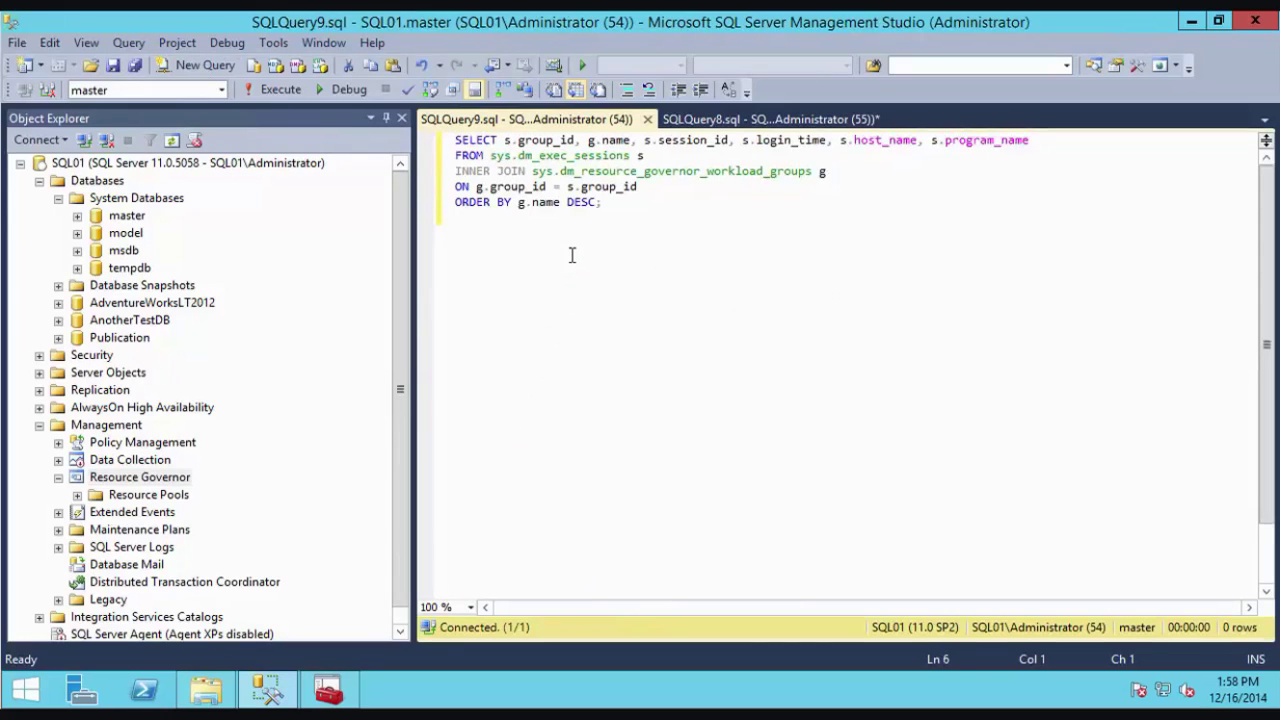
# Open another empty query session, run the sessions-by-workload-group query, and check the group names assigned to the query sessions.
pyautogui.click(200, 67)
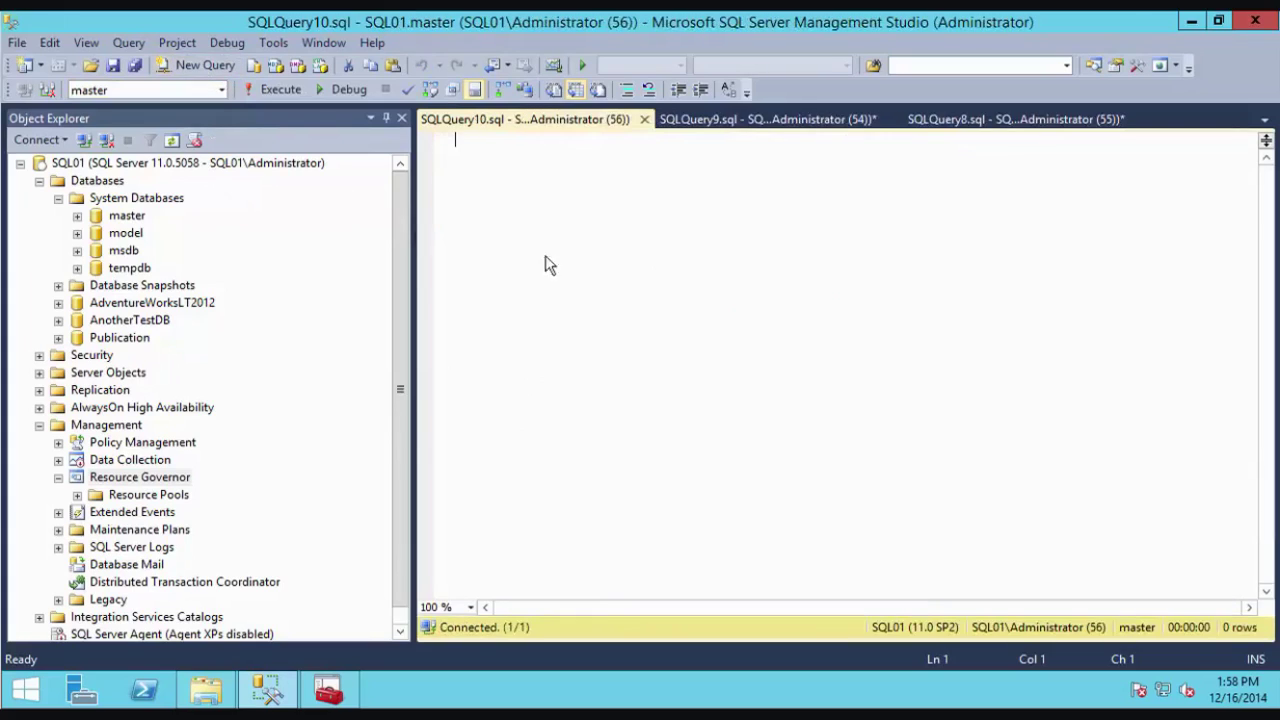
pyautogui.click(742, 124)
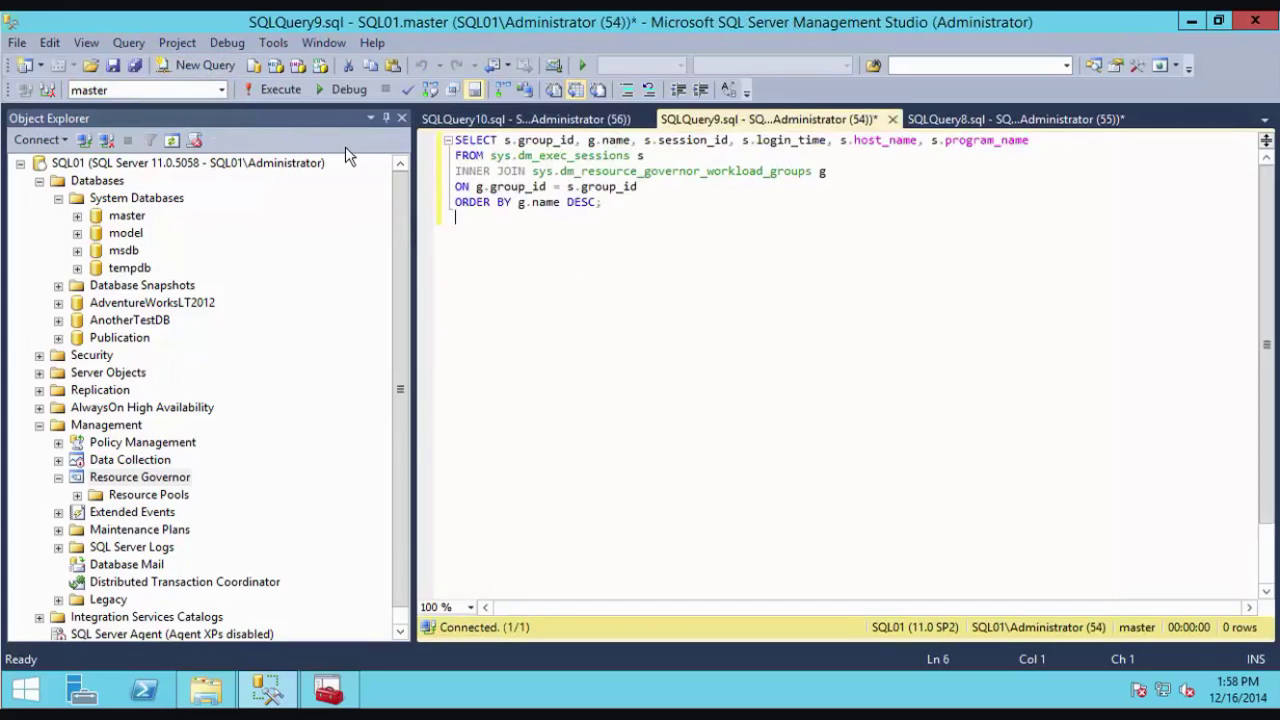
pyautogui.click(263, 96)
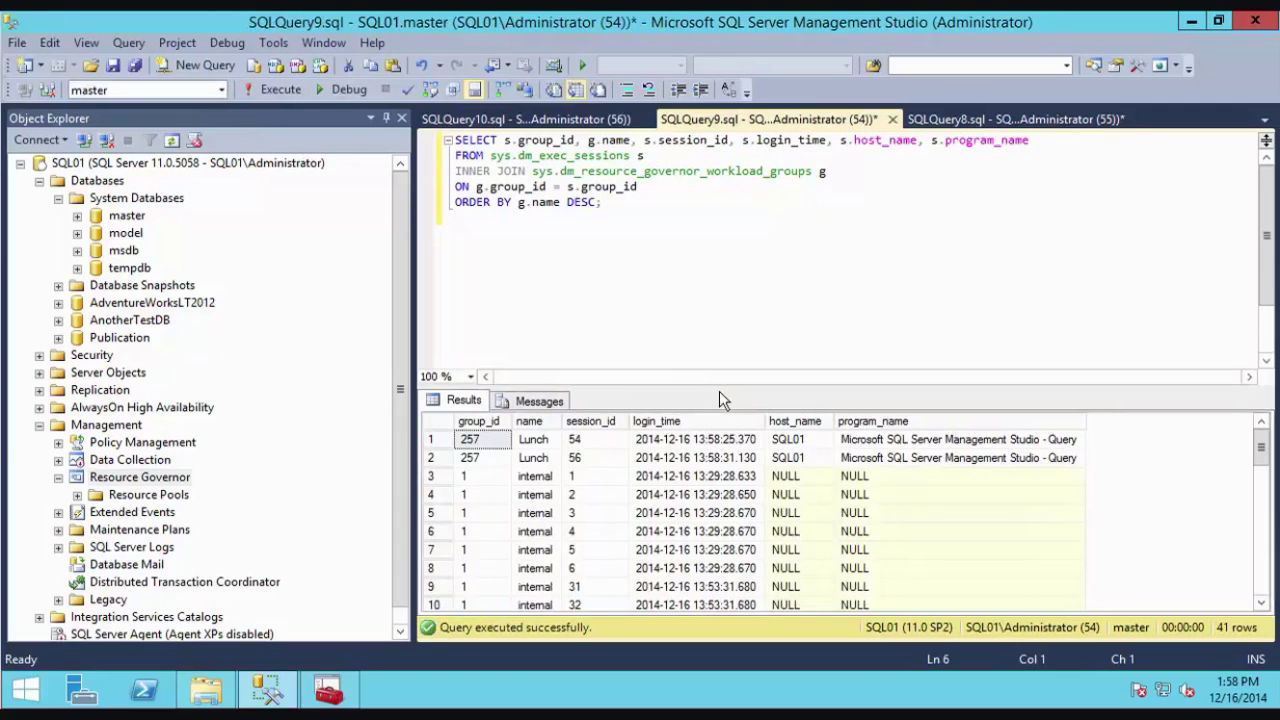
pyautogui.moveTo(718, 387); pyautogui.dragTo(691, 238)
pyautogui.click(540, 292)
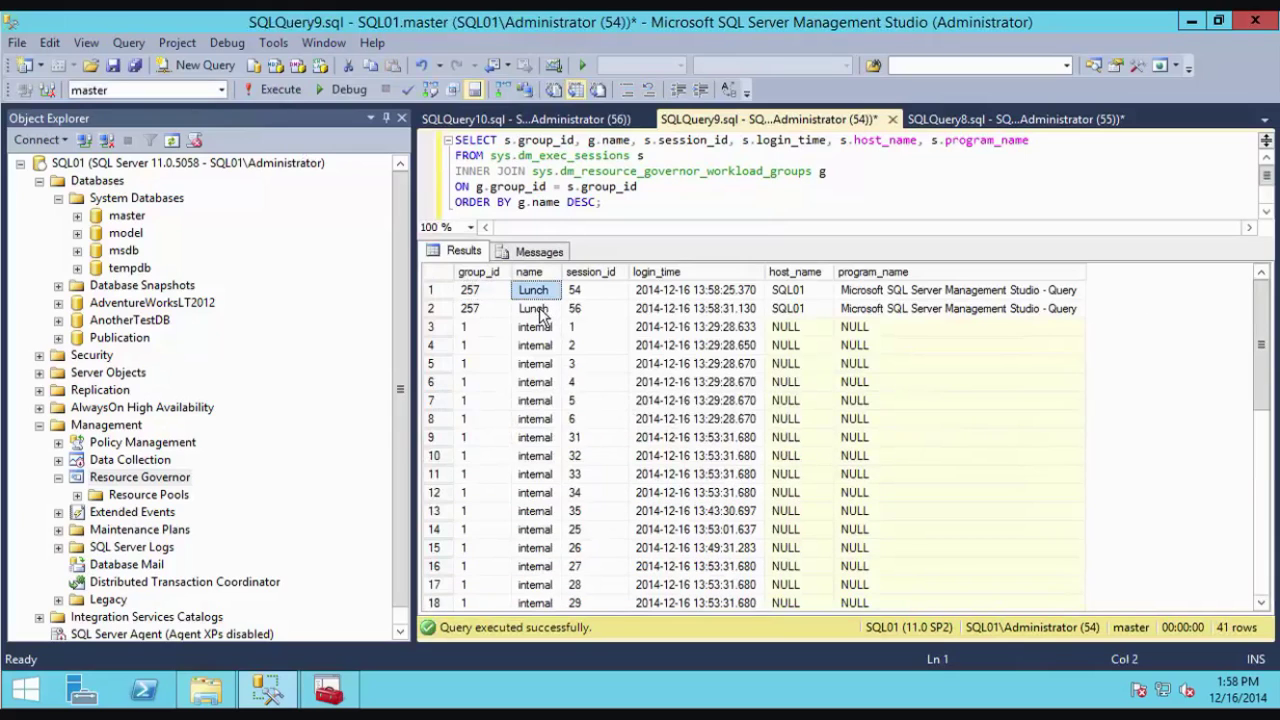
pyautogui.click(541, 309)
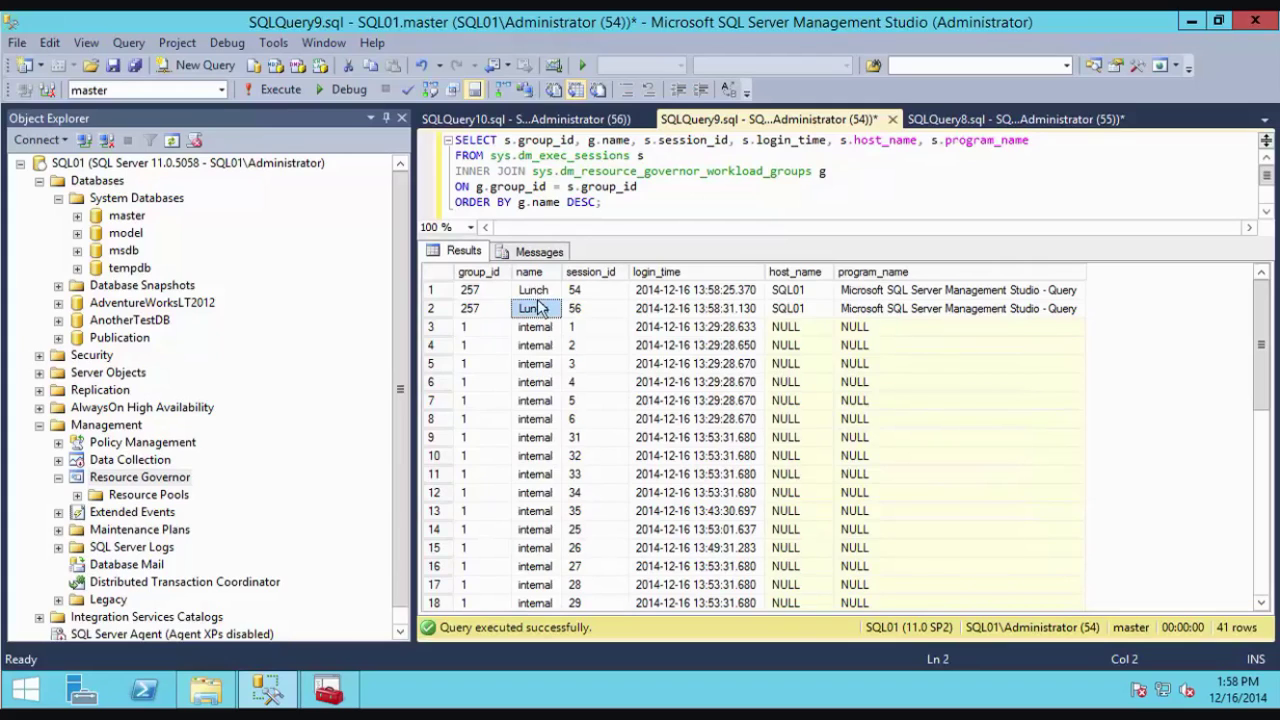
# Change the Windows system time to 2:01 PM so that it falls in the Peak period.
pyautogui.click(1237, 694)
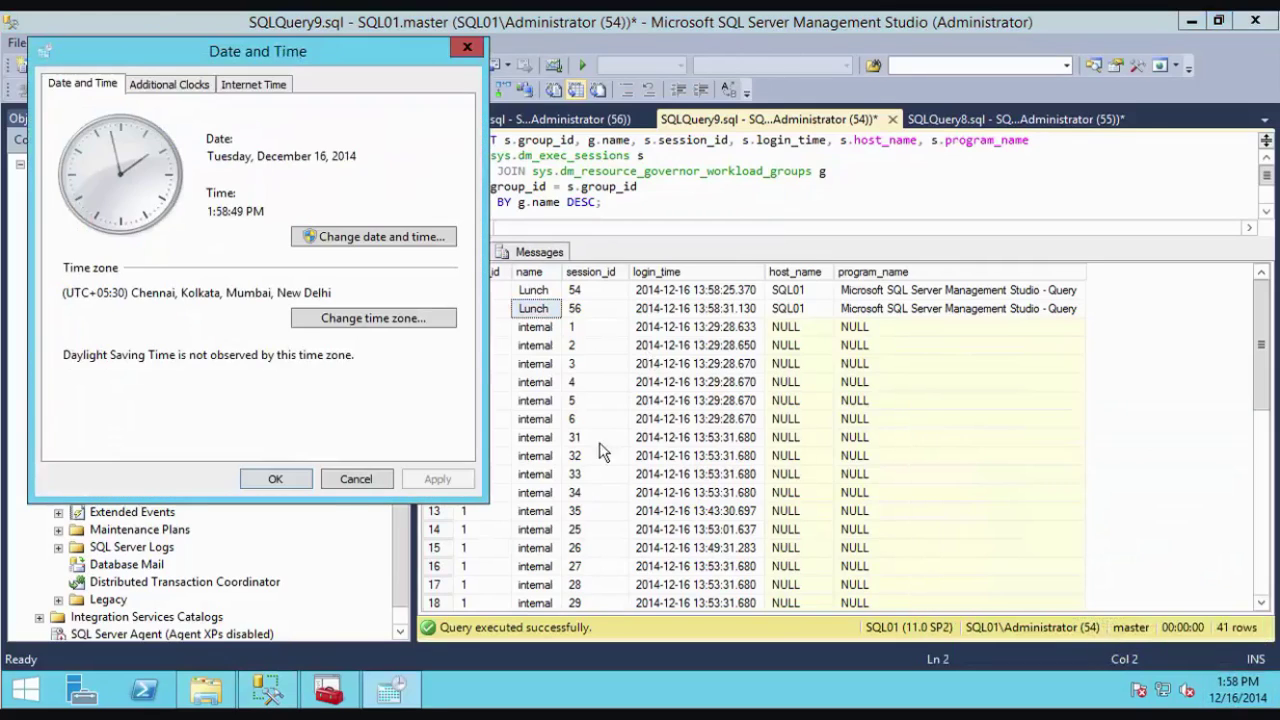
pyautogui.click(373, 237)
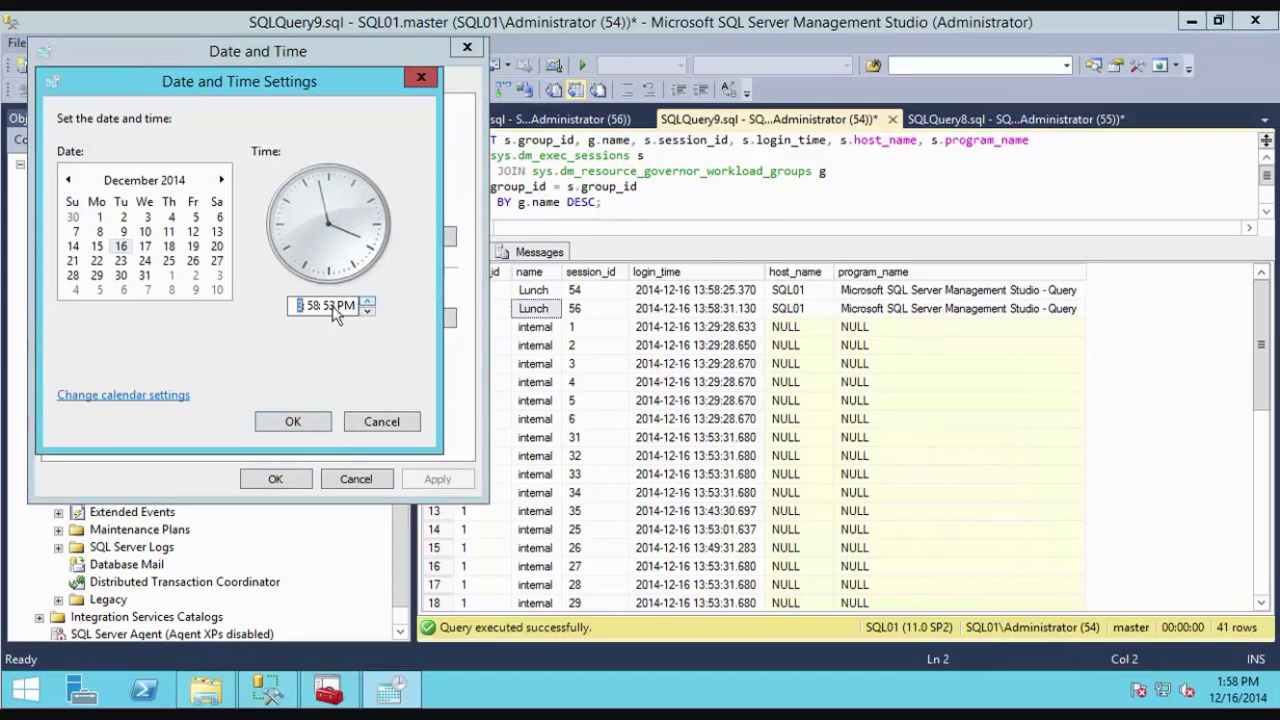
pyautogui.click(368, 311)
pyautogui.click(311, 307)
pyautogui.doubleClick(368, 301)
pyautogui.click(368, 301)
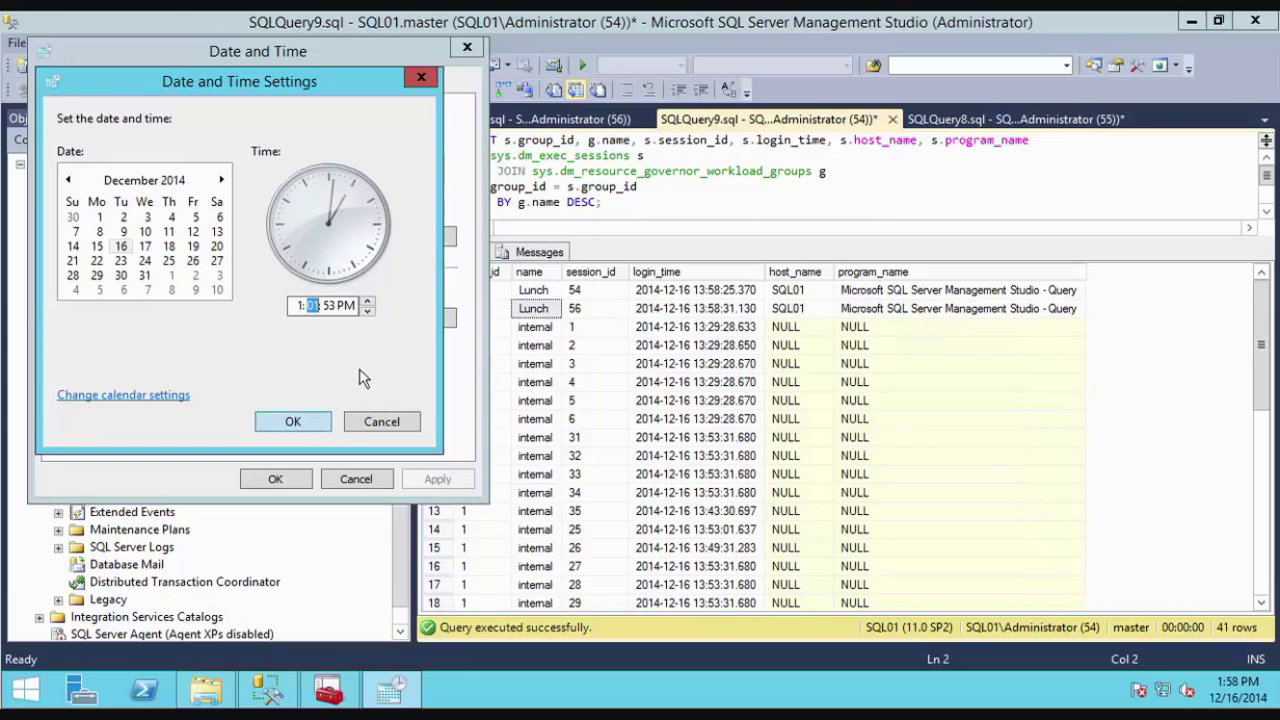
pyautogui.click(299, 307)
pyautogui.click(368, 301)
pyautogui.click(320, 430)
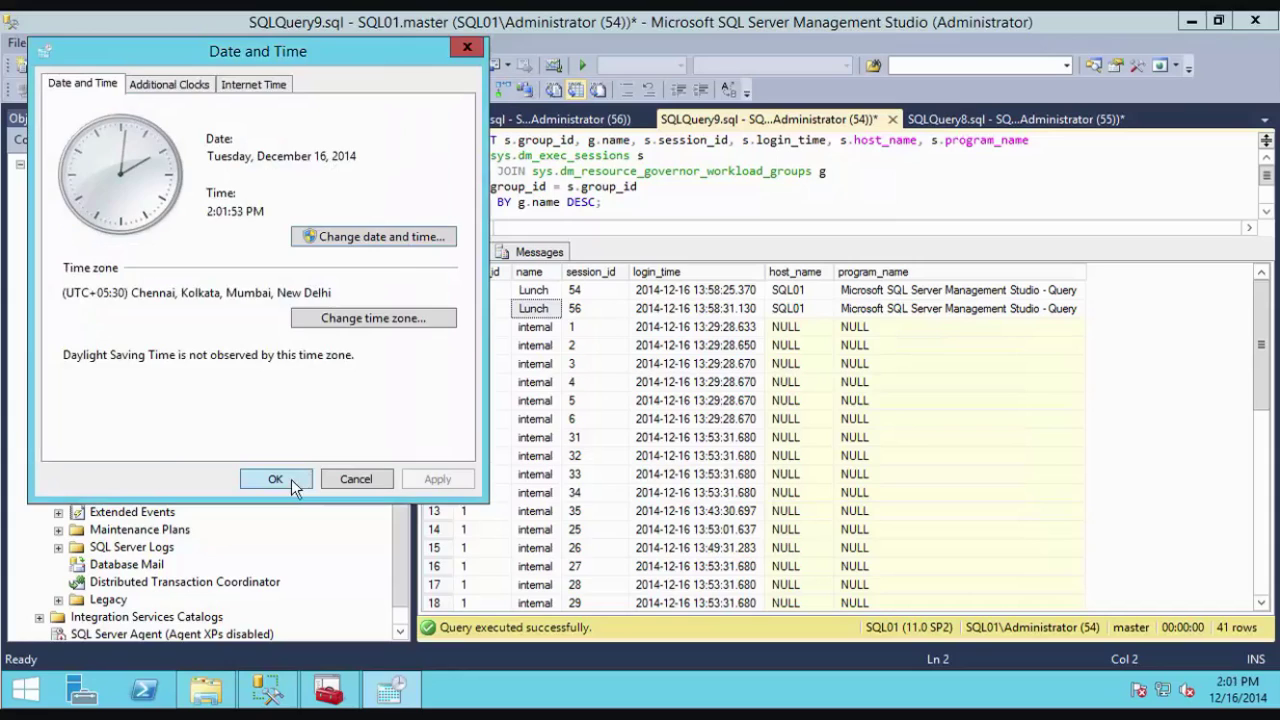
pyautogui.click(291, 479)
# Rerun the sessions-by-workload-group query and look through the results for the sessions' group names.
pyautogui.click(680, 189)
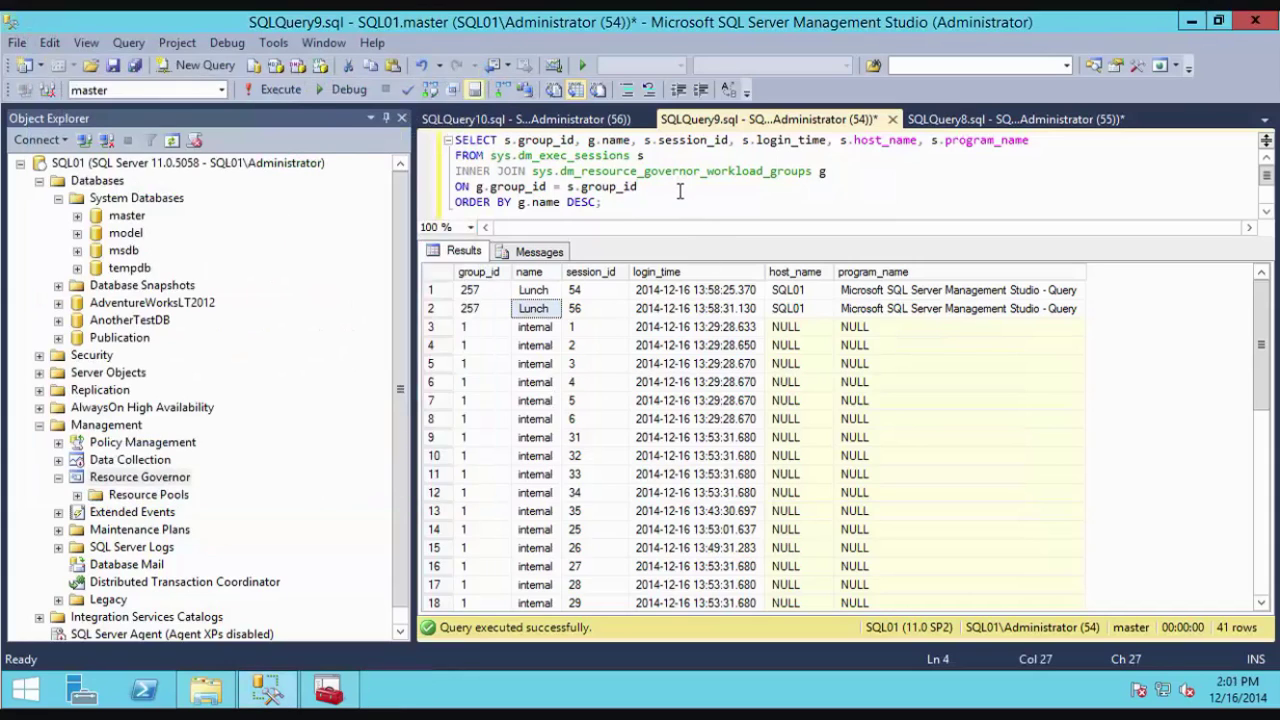
pyautogui.press('F5')
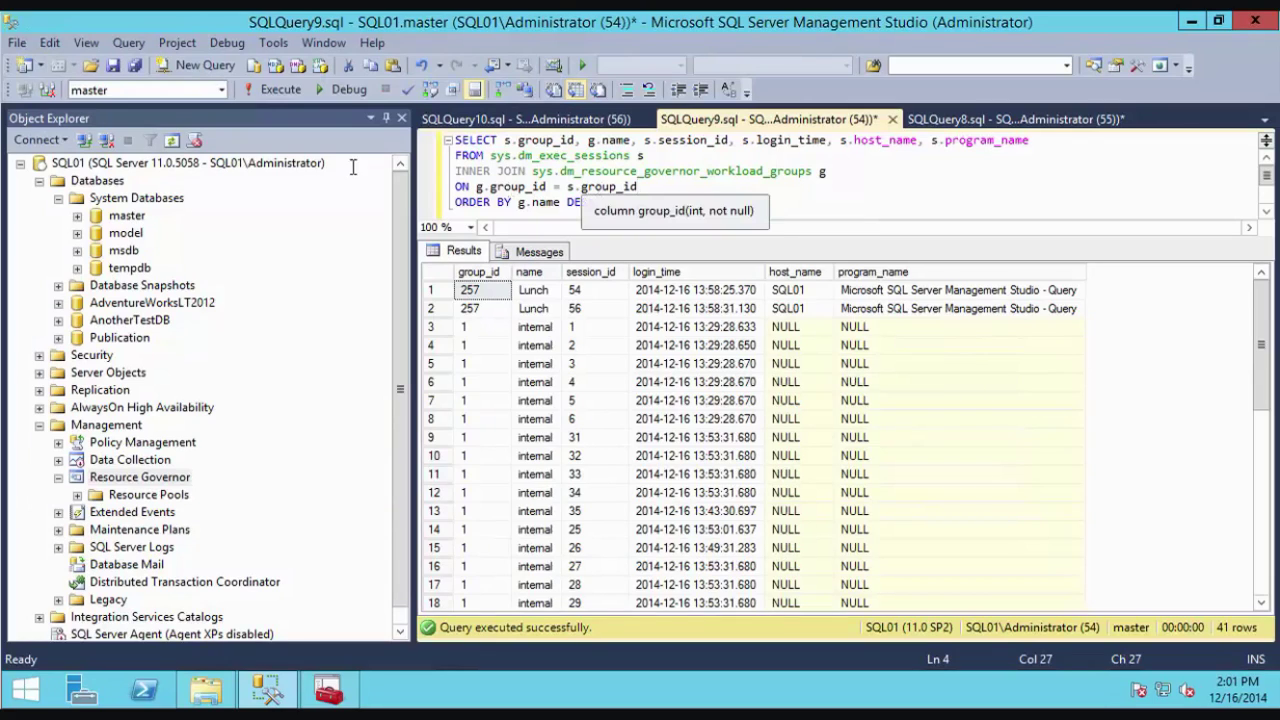
pyautogui.scroll(-5, 750, 420)
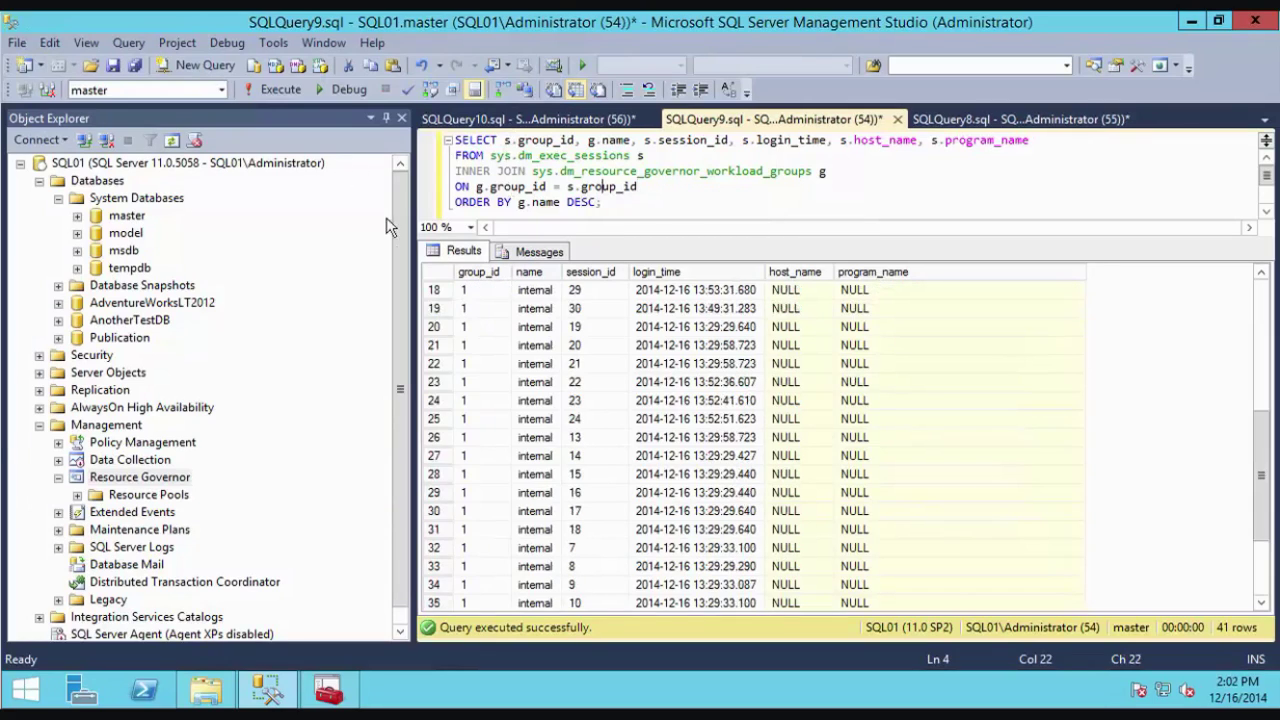
# Open a new query session, copy "select * from sys.messages" into it from the existing query, and execute it.
pyautogui.click(205, 65)
pyautogui.hotkey('ctrl', 'Tab')
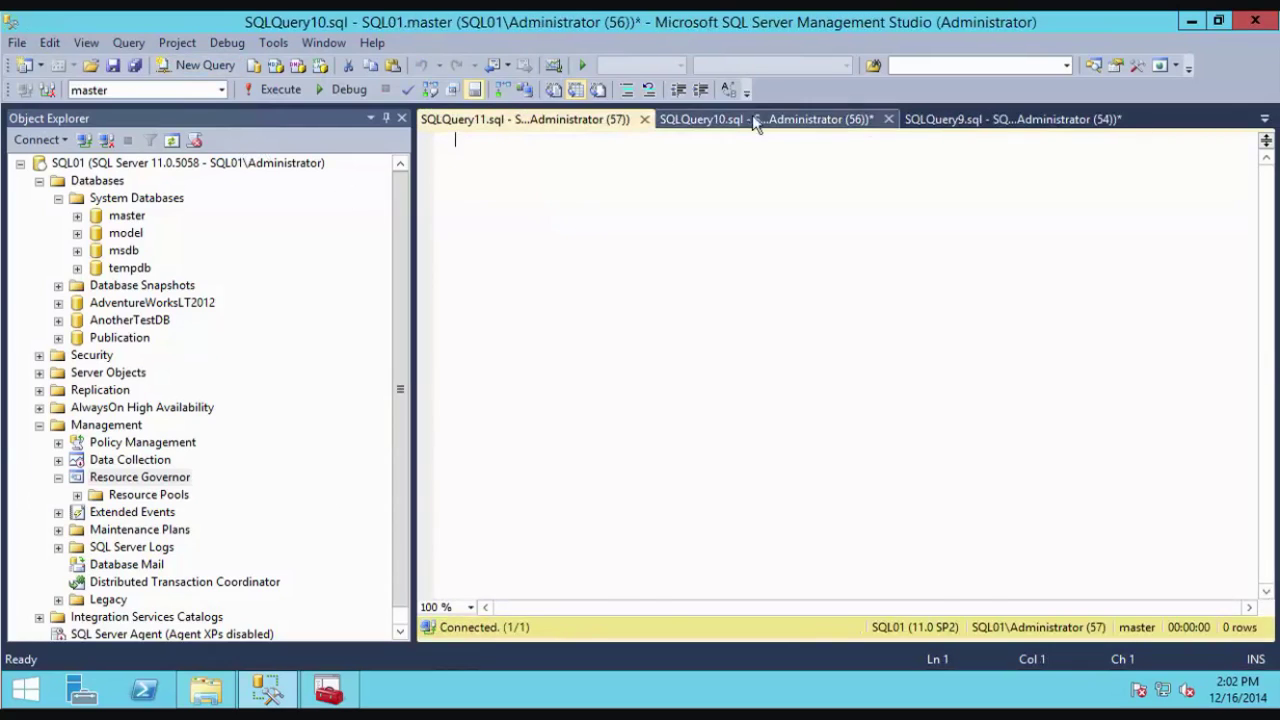
pyautogui.moveTo(658, 141); pyautogui.dragTo(412, 165)
pyautogui.hotkey('ctrl', 'c')
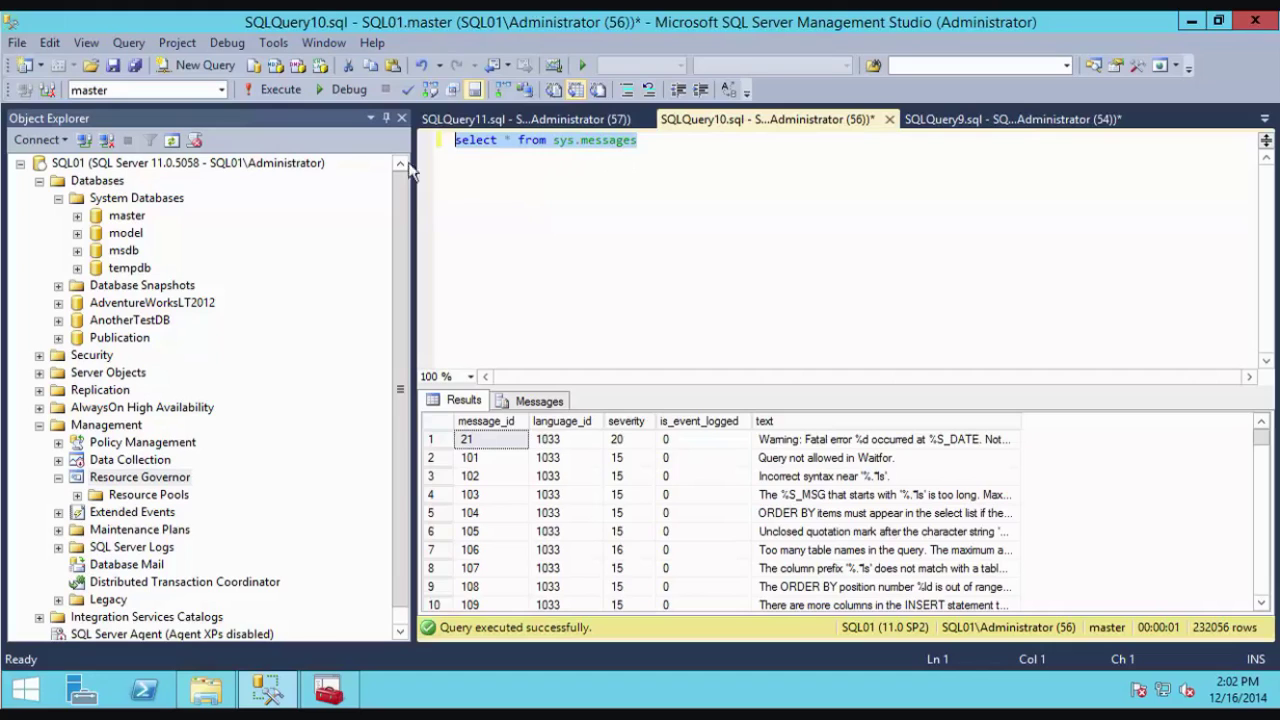
pyautogui.click(570, 122)
pyautogui.hotkey('ctrl', 'v')
pyautogui.click(260, 90)
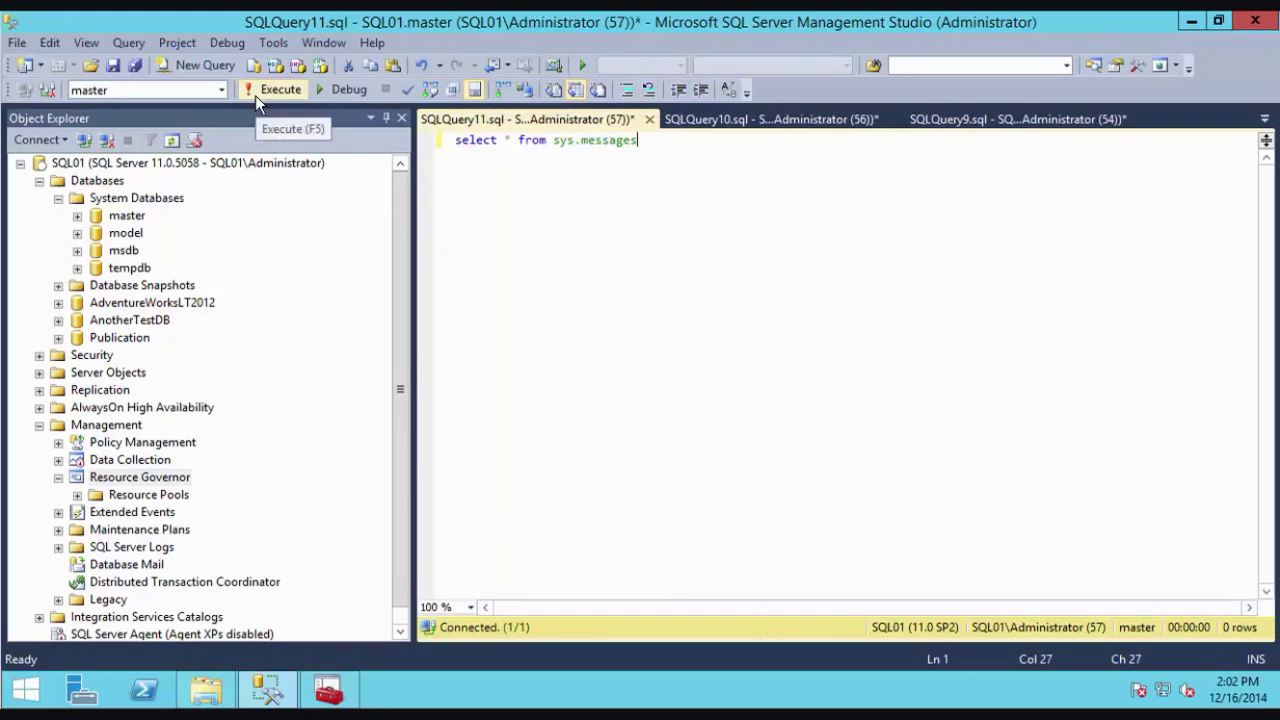
# Execute the sessions-by-workload-group query again and check which group the new session was assigned to.
pyautogui.click(970, 121)
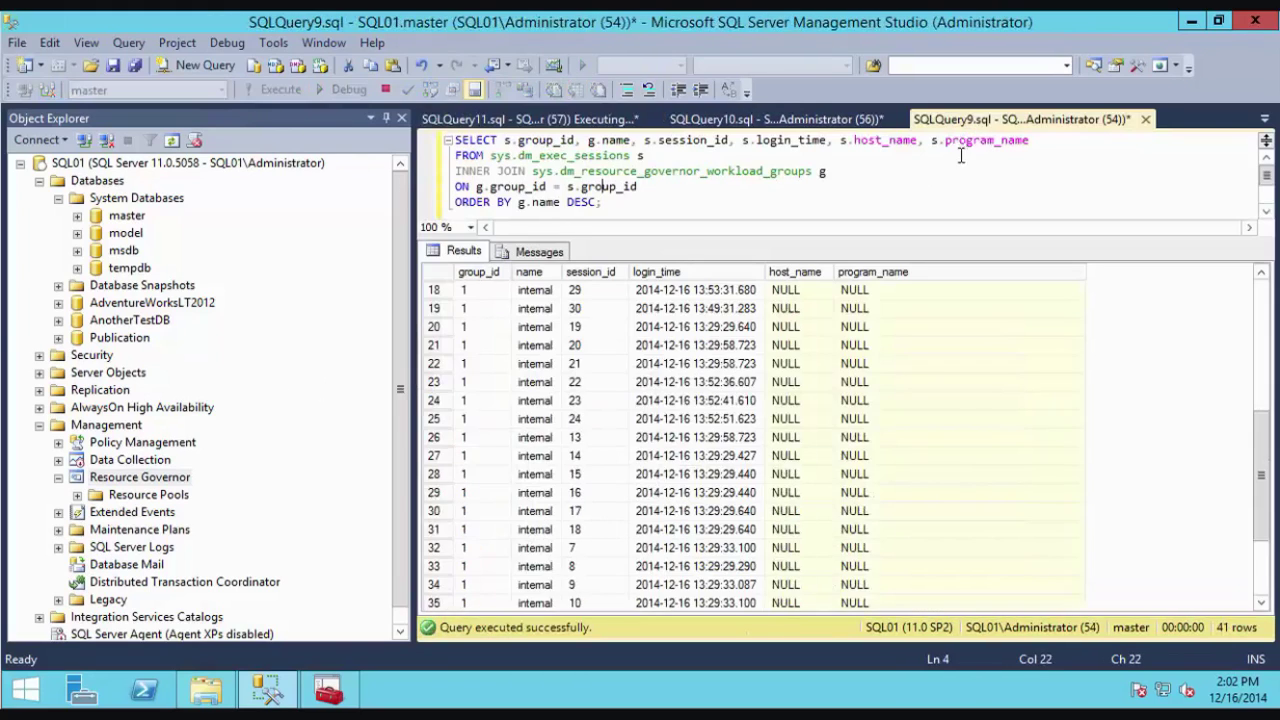
pyautogui.click(532, 187)
pyautogui.click(267, 88)
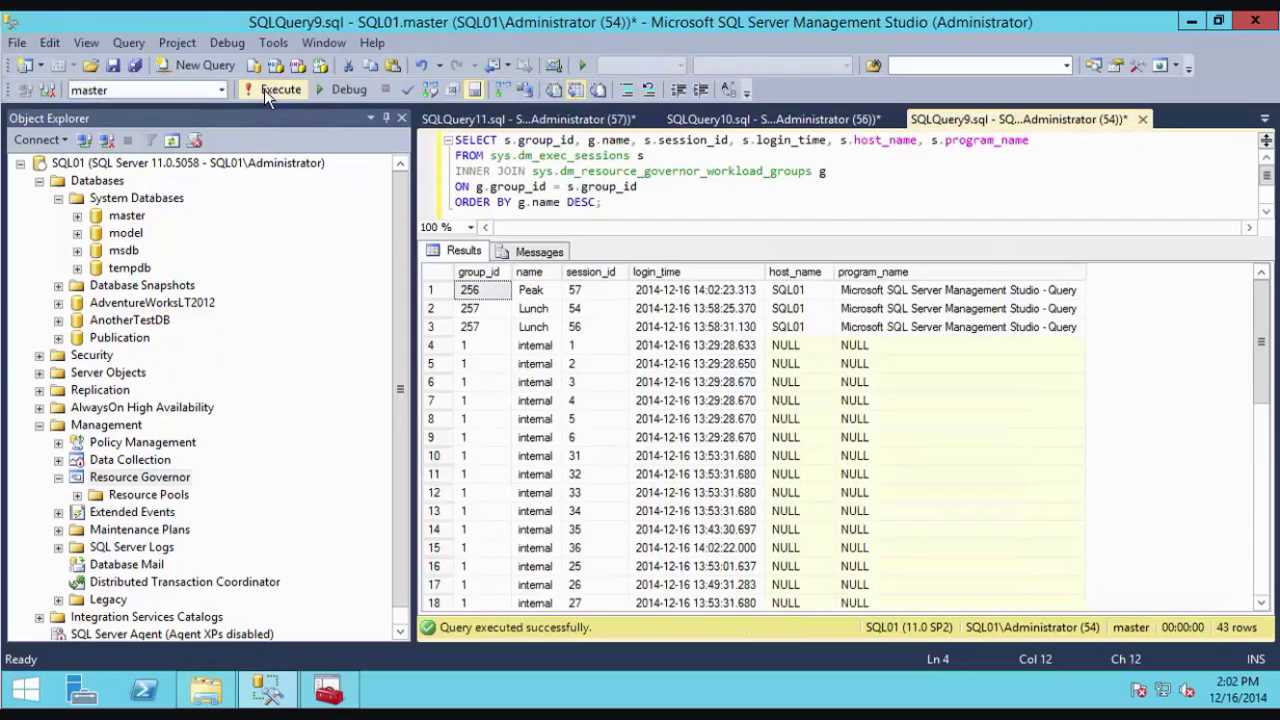
pyautogui.click(522, 294)
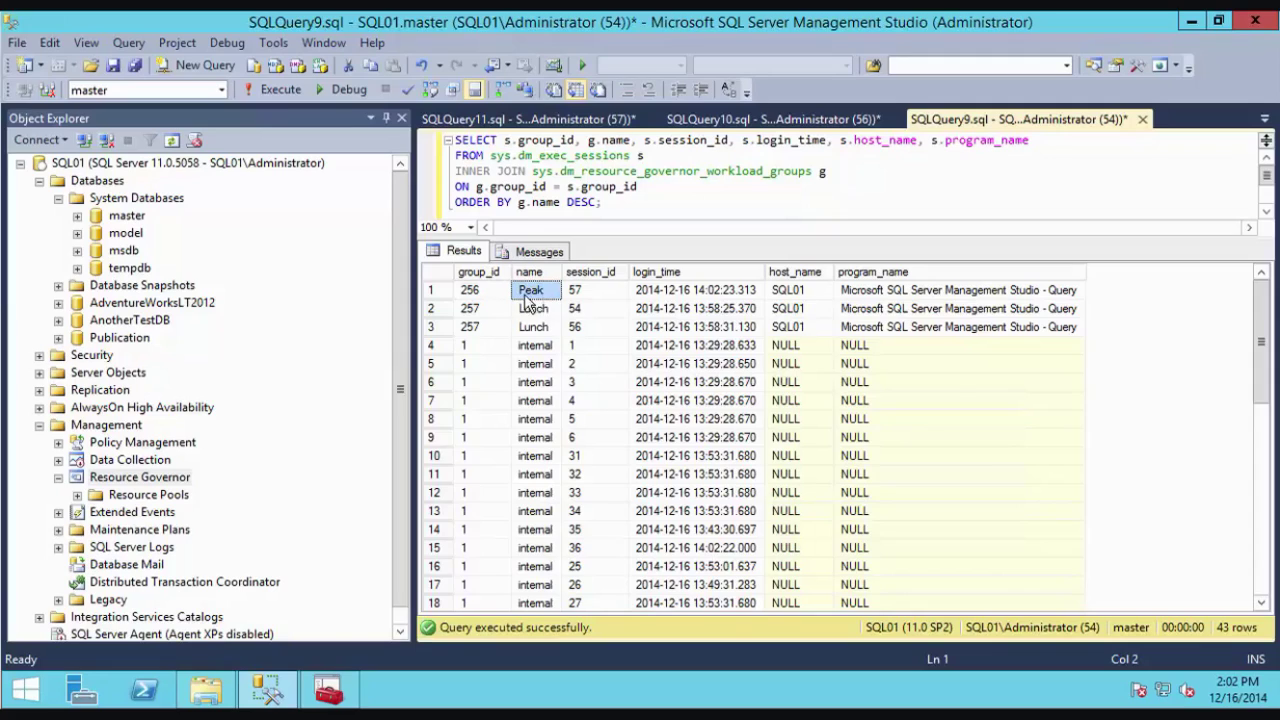